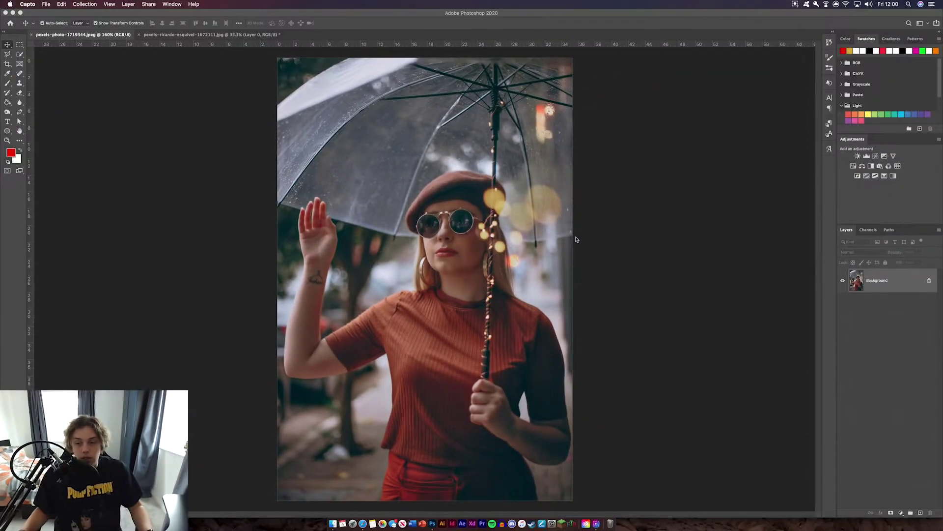
# - Unlock the Background layer of the umbrella portrait so that it becomes an editable layer
pyautogui.click(930, 281)
pyautogui.click(636, 253)
pyautogui.click(173, 4)
pyautogui.click(919, 310)
pyautogui.click(916, 286)
# - Open the layer in the Camera Raw Filter at full screen with a side-by-side before and after view
pyautogui.click(171, 4)
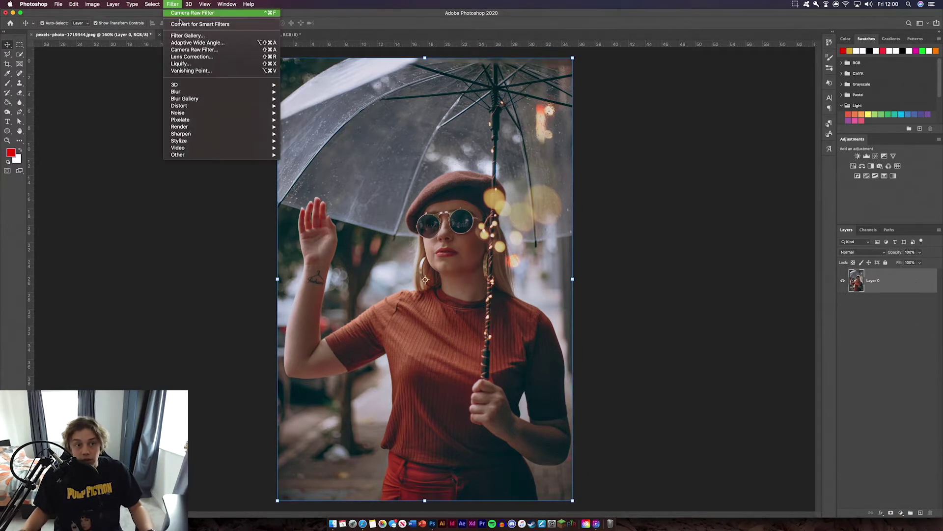
pyautogui.click(201, 50)
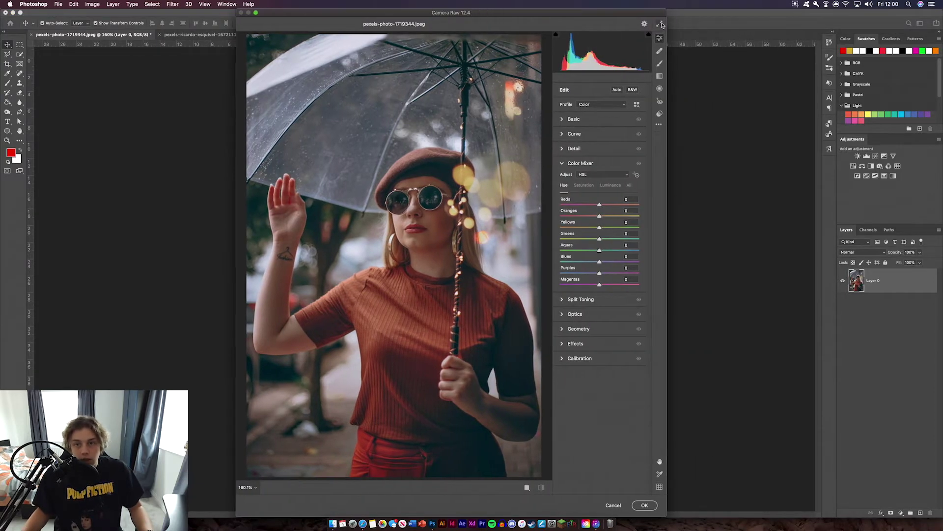
pyautogui.click(661, 25)
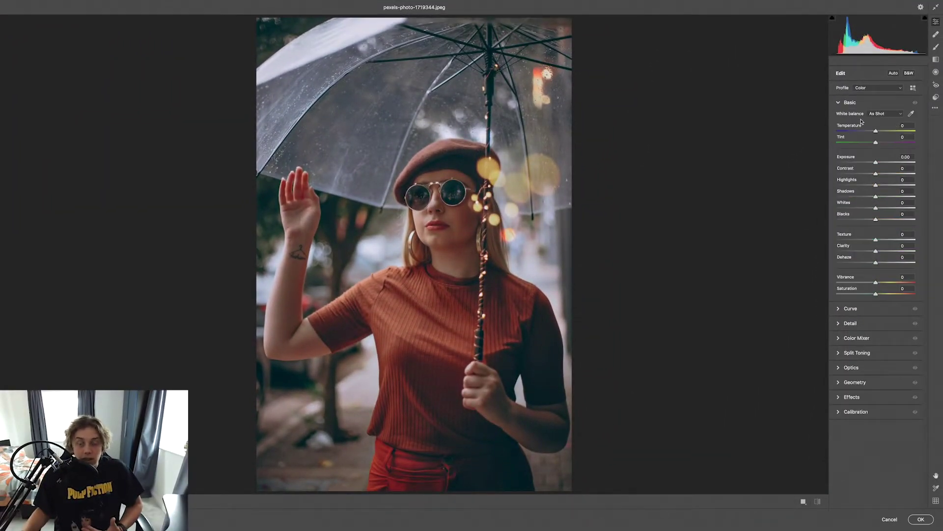
pyautogui.click(803, 503)
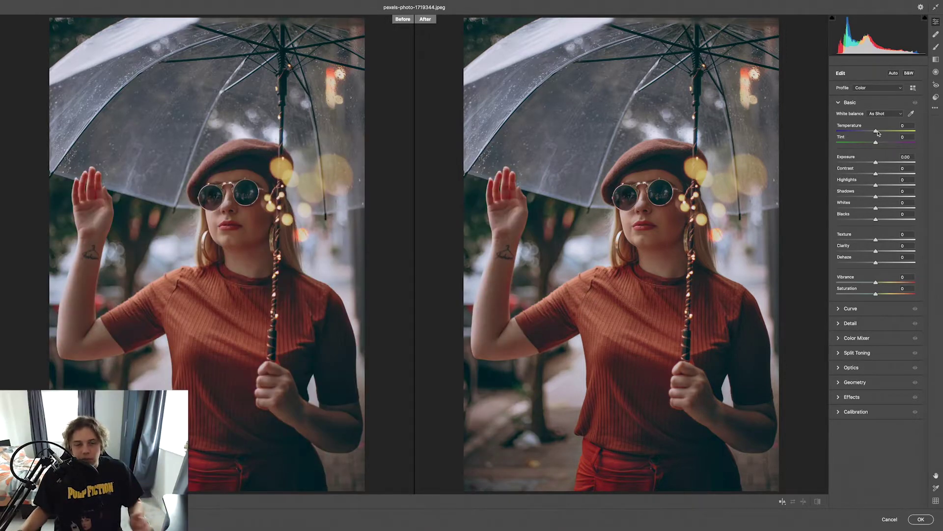
# - Cool the photo's white balance by setting Temperature to -36 and Tint to -28
pyautogui.moveTo(877, 129); pyautogui.dragTo(862, 133)
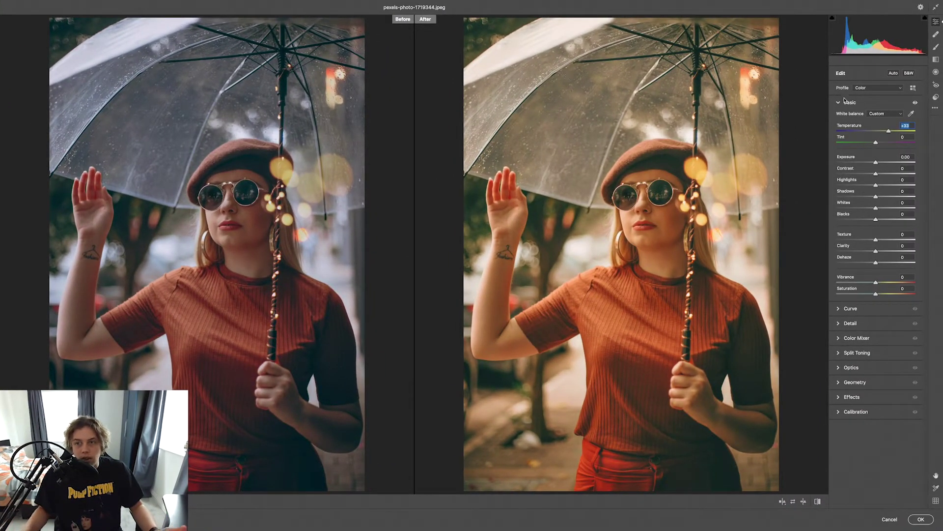
pyautogui.moveTo(870, 132); pyautogui.dragTo(865, 134)
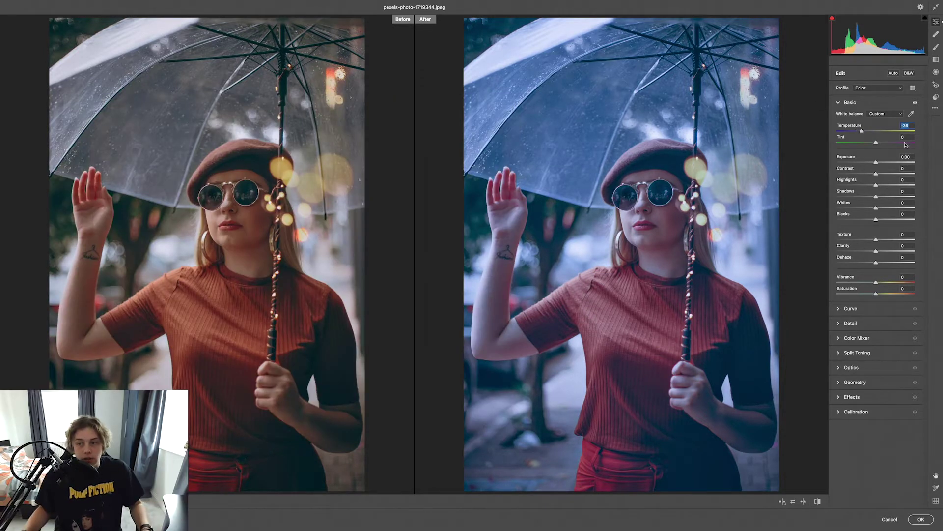
pyautogui.moveTo(877, 145)
pyautogui.mouseDown()
pyautogui.moveTo(893, 145)
pyautogui.moveTo(867, 145)
pyautogui.moveTo(897, 145)
pyautogui.moveTo(865, 145)
pyautogui.mouseUp()
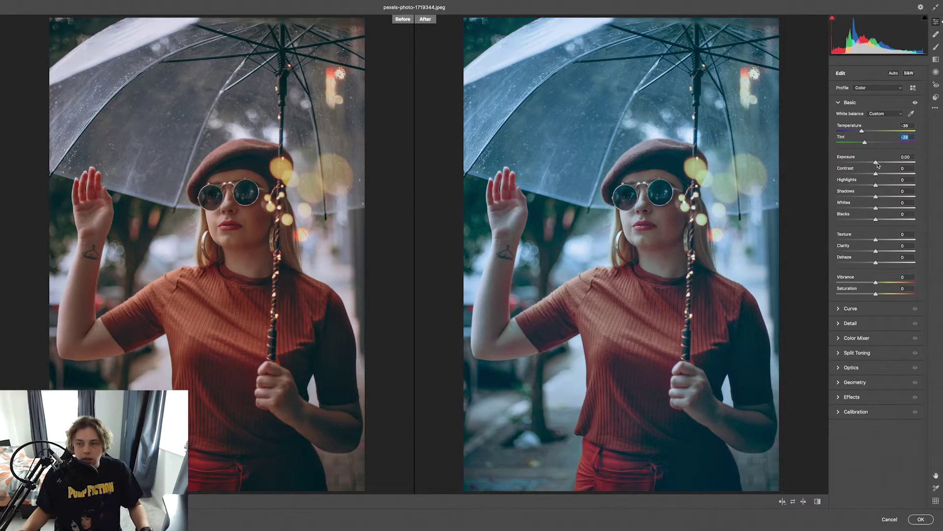
# - Set Exposure to -0.55, Contrast to +52 and Highlights to +65
pyautogui.moveTo(878, 165); pyautogui.dragTo(874, 166)
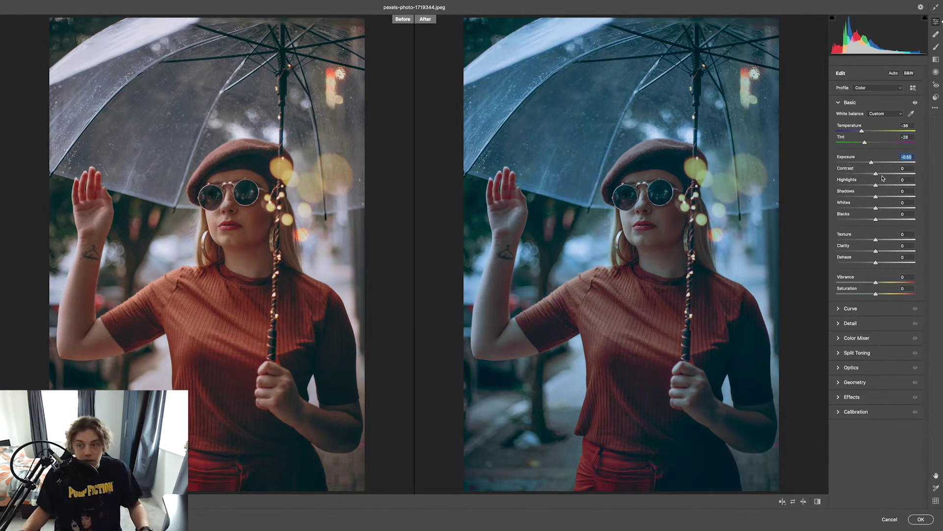
pyautogui.moveTo(878, 176); pyautogui.dragTo(893, 175)
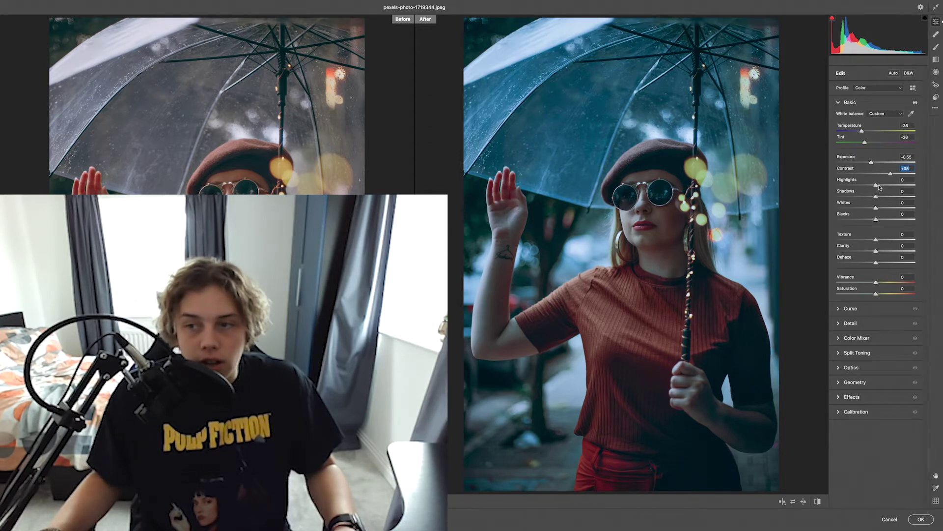
pyautogui.moveTo(892, 176)
pyautogui.mouseDown()
pyautogui.moveTo(820, 179)
pyautogui.moveTo(901, 183)
pyautogui.mouseUp()
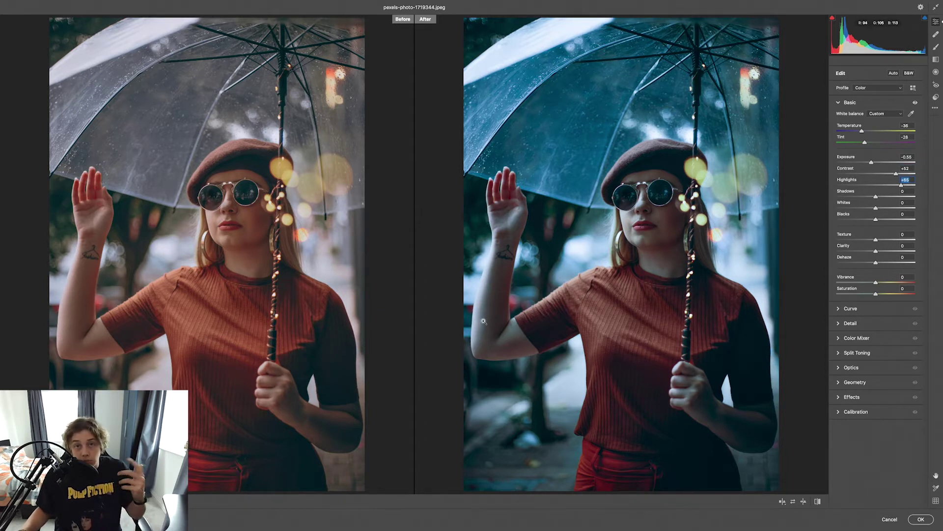
# - Set Shadows to -36, Whites to +32 and Blacks to -27
pyautogui.moveTo(875, 197); pyautogui.dragTo(852, 197)
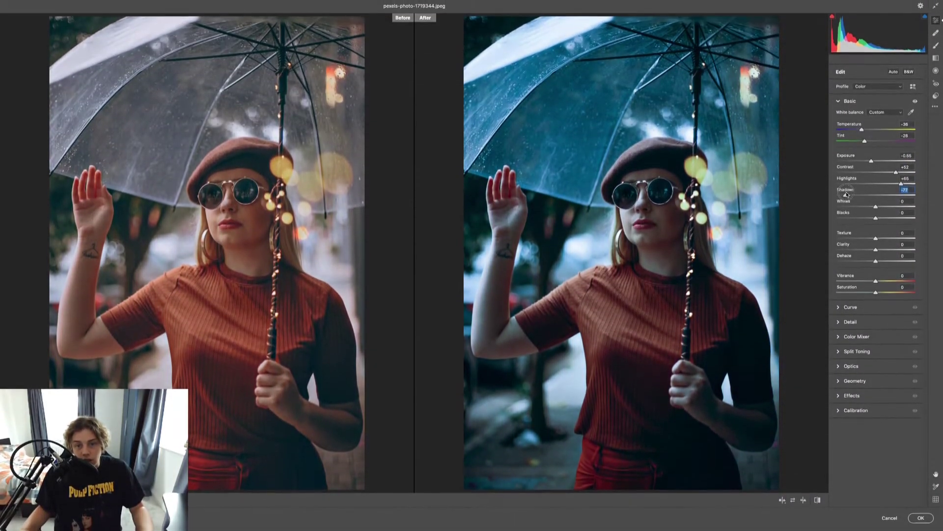
pyautogui.moveTo(852, 184); pyautogui.dragTo(878, 211)
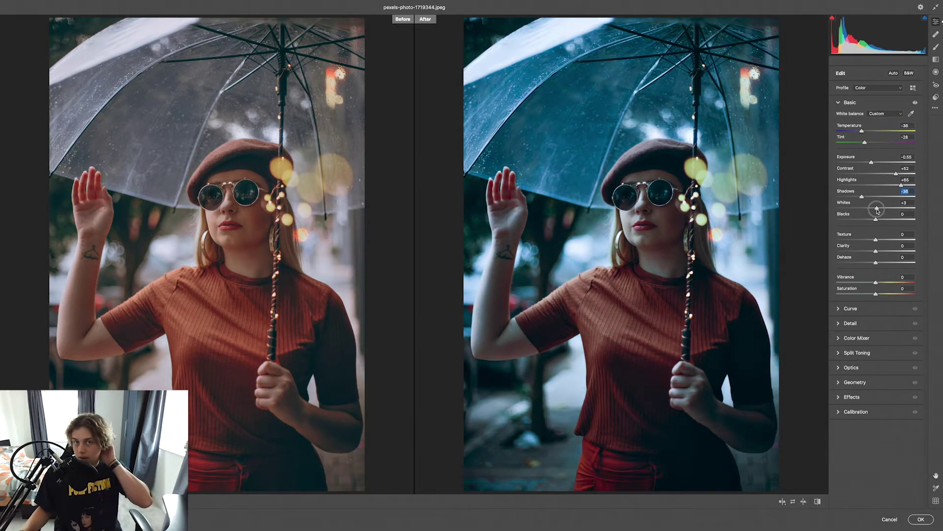
pyautogui.moveTo(877, 211); pyautogui.dragTo(889, 210)
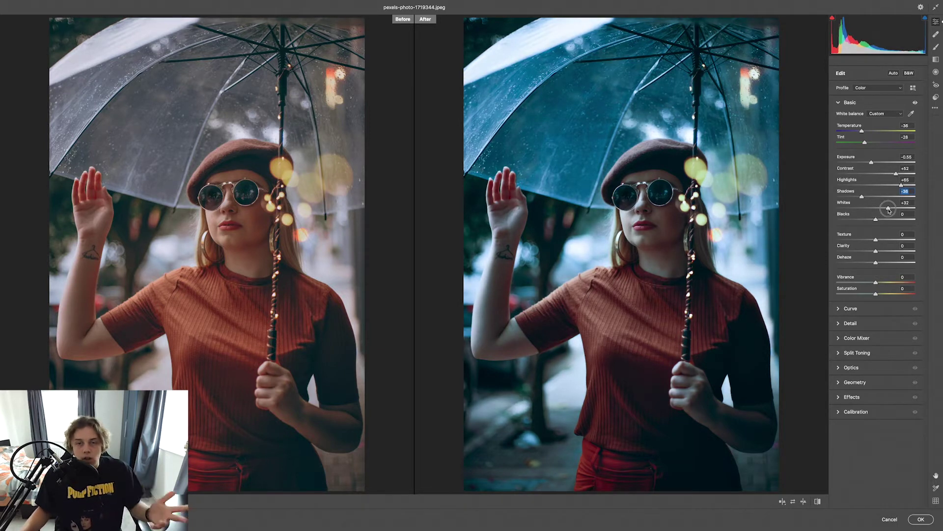
pyautogui.click(888, 210)
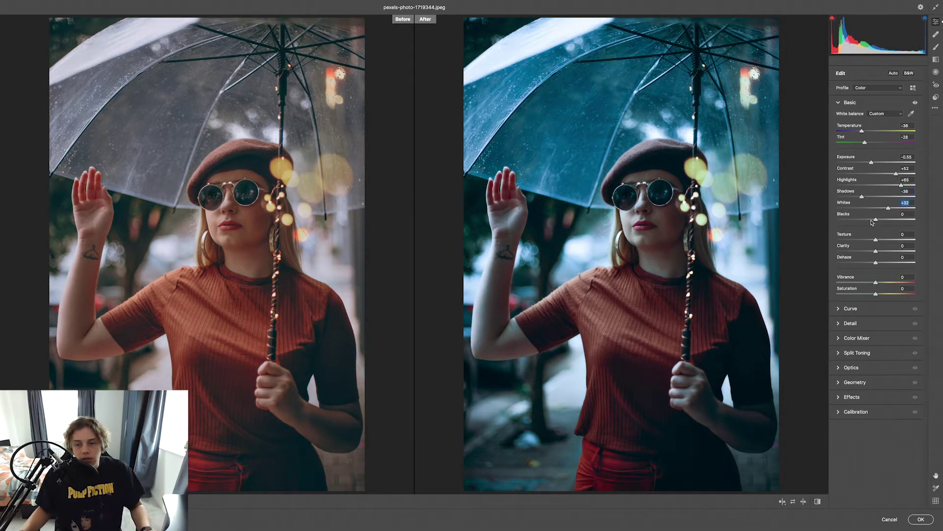
pyautogui.moveTo(876, 220); pyautogui.dragTo(865, 222)
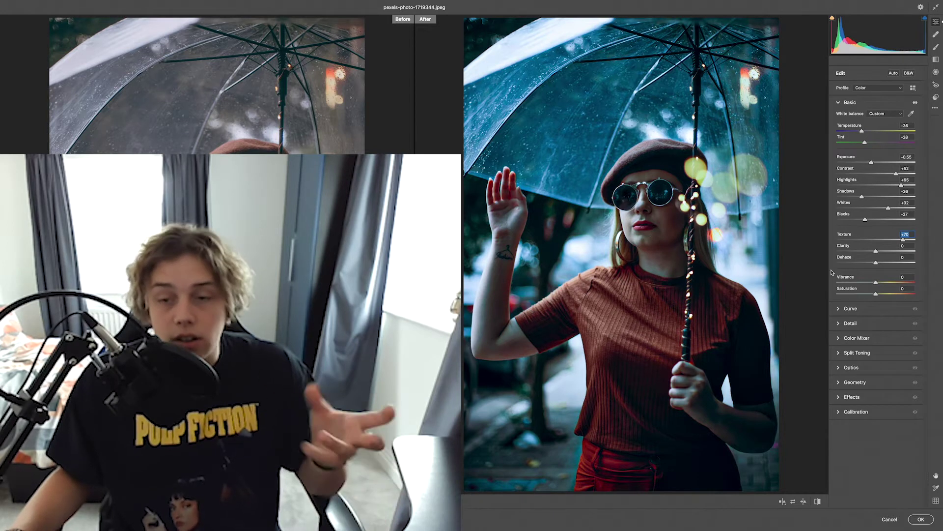
# - Set Texture to +70, Clarity to +58, Dehaze to +10, Vibrance to +12 and Saturation to +28
pyautogui.moveTo(876, 251); pyautogui.dragTo(897, 250)
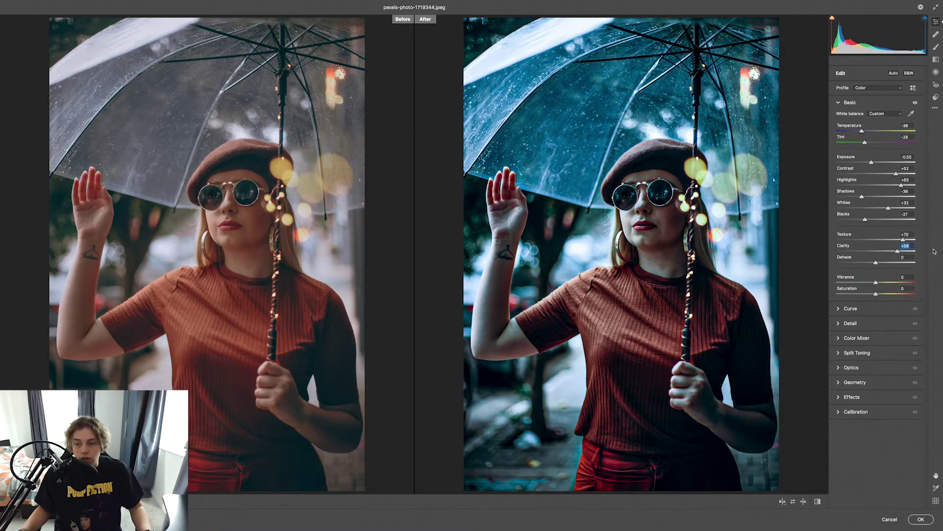
pyautogui.moveTo(877, 265)
pyautogui.mouseDown()
pyautogui.moveTo(906, 264)
pyautogui.moveTo(843, 259)
pyautogui.moveTo(879, 263)
pyautogui.mouseUp()
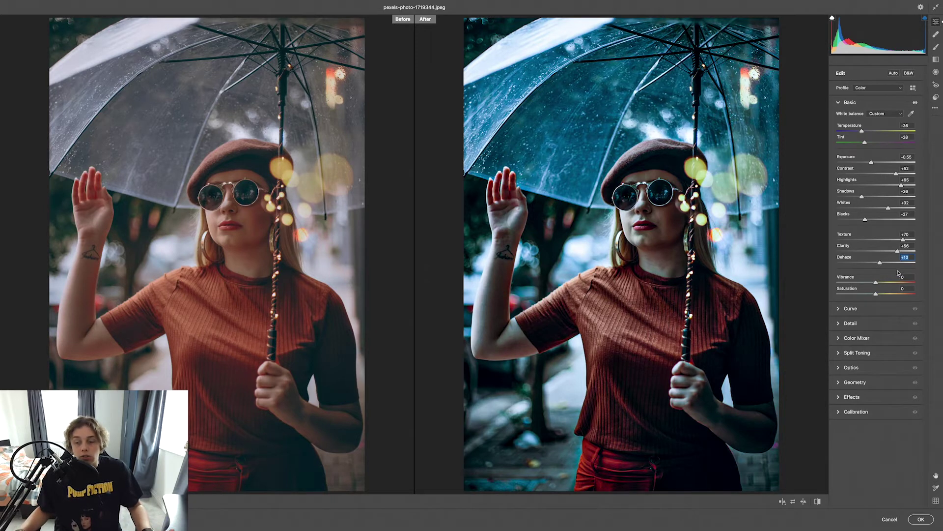
pyautogui.moveTo(878, 285); pyautogui.dragTo(891, 286)
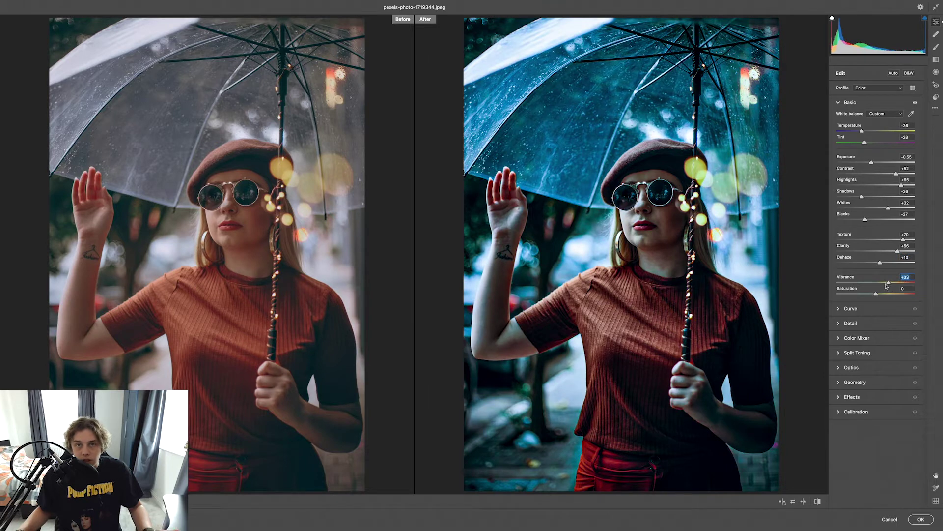
pyautogui.moveTo(881, 296); pyautogui.dragTo(887, 297)
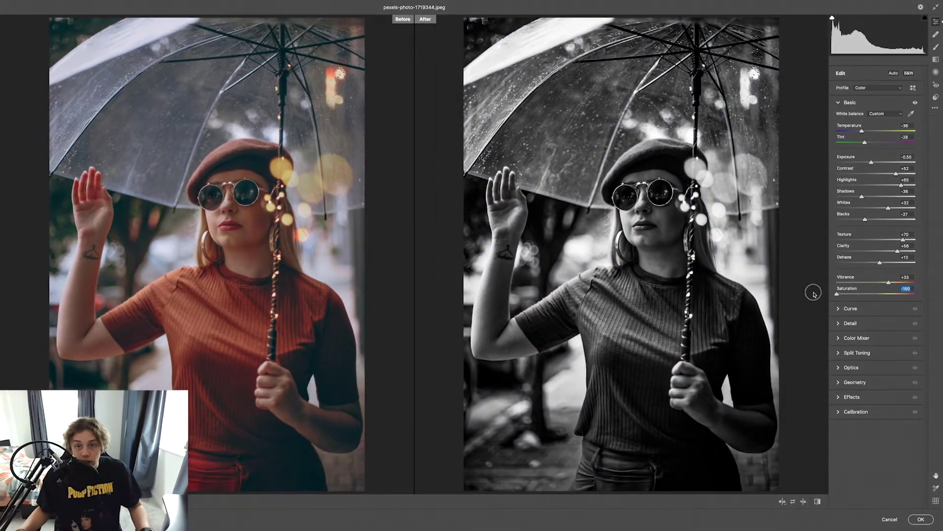
pyautogui.moveTo(837, 293); pyautogui.dragTo(889, 297)
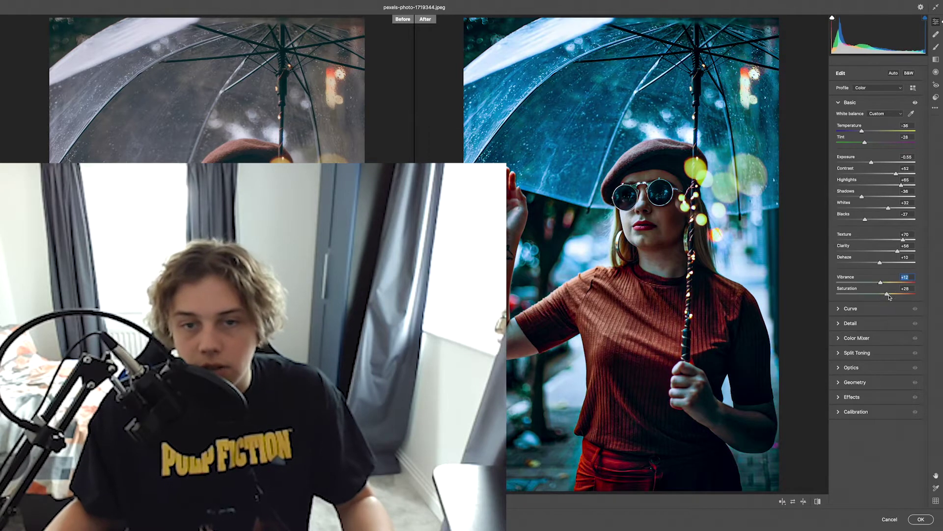
# - Shape an S-curve on the combined point curve, lowering the darker midtones to input 95, output 76 and lifting the highlights
pyautogui.click(841, 310)
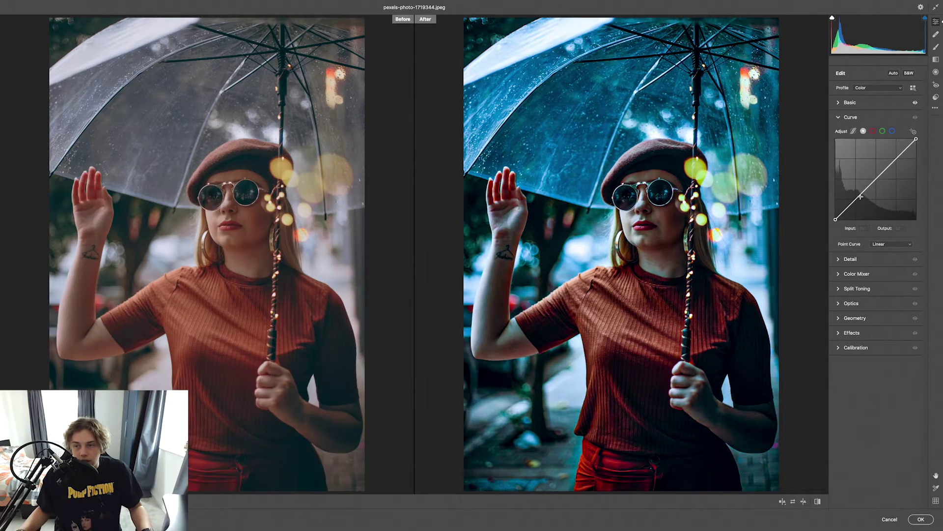
pyautogui.moveTo(862, 192); pyautogui.dragTo(865, 196)
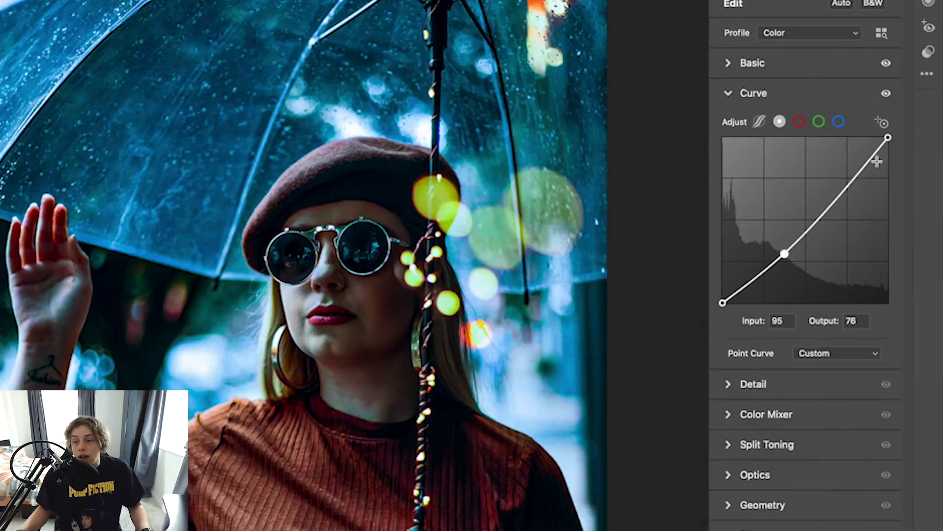
pyautogui.moveTo(903, 152); pyautogui.dragTo(865, 154)
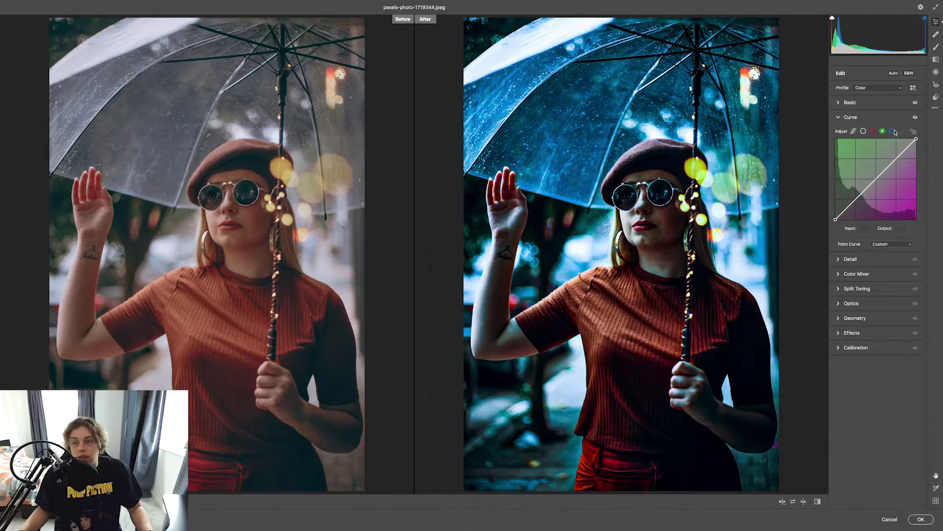
# - Try adjusting the red channel's tone curve and return to the combined curve
pyautogui.click(892, 132)
pyautogui.click(873, 132)
pyautogui.moveTo(868, 185)
pyautogui.mouseDown()
pyautogui.moveTo(868, 207)
pyautogui.moveTo(857, 145)
pyautogui.moveTo(864, 190)
pyautogui.mouseUp()
pyautogui.click(864, 131)
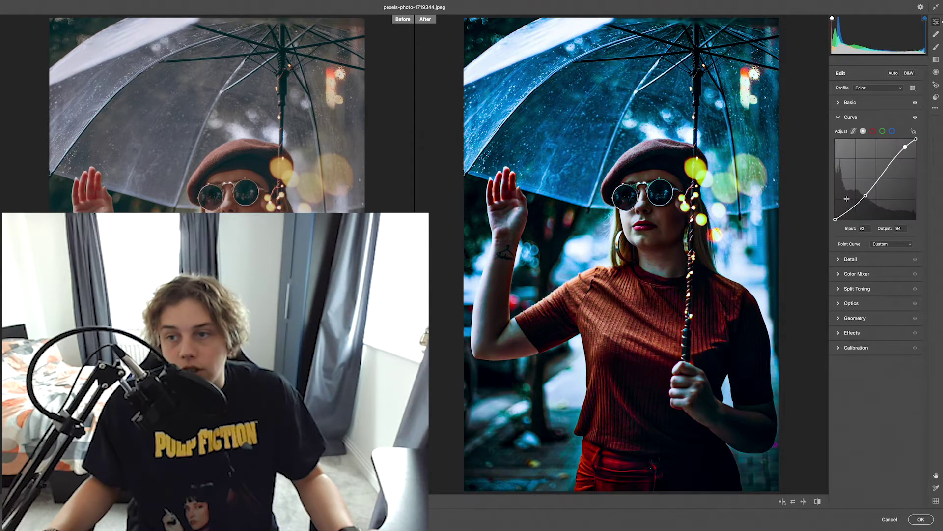
pyautogui.click(839, 117)
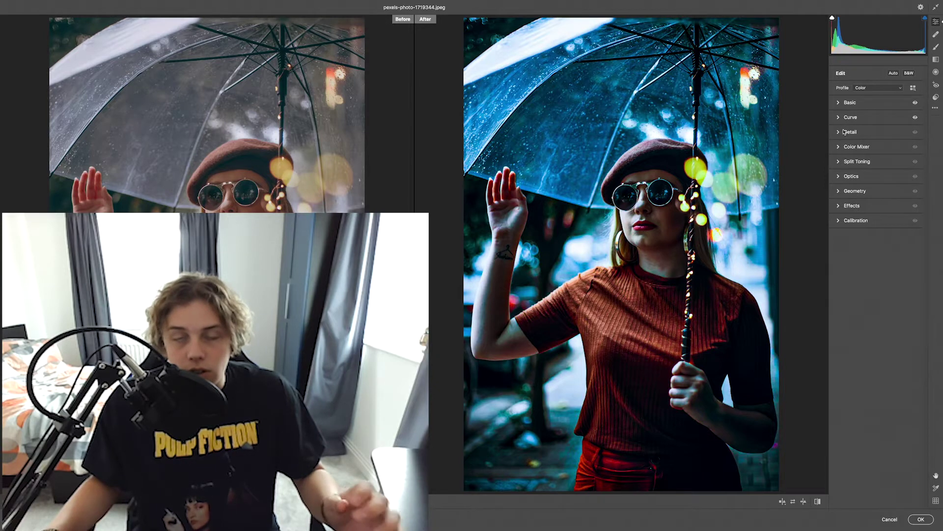
# - Set the Detail adjustments to Sharpening 19 and Noise Reduction 24
pyautogui.click(846, 132)
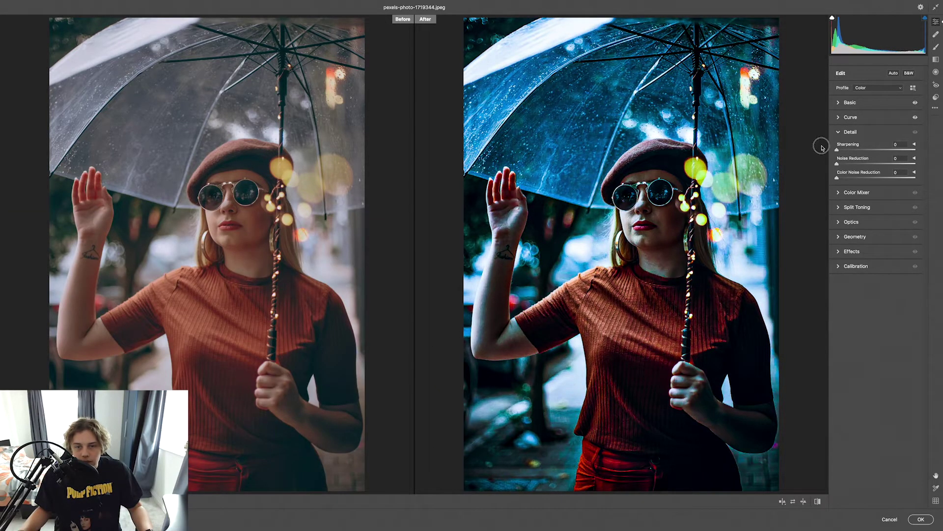
pyautogui.moveTo(837, 150); pyautogui.dragTo(852, 149)
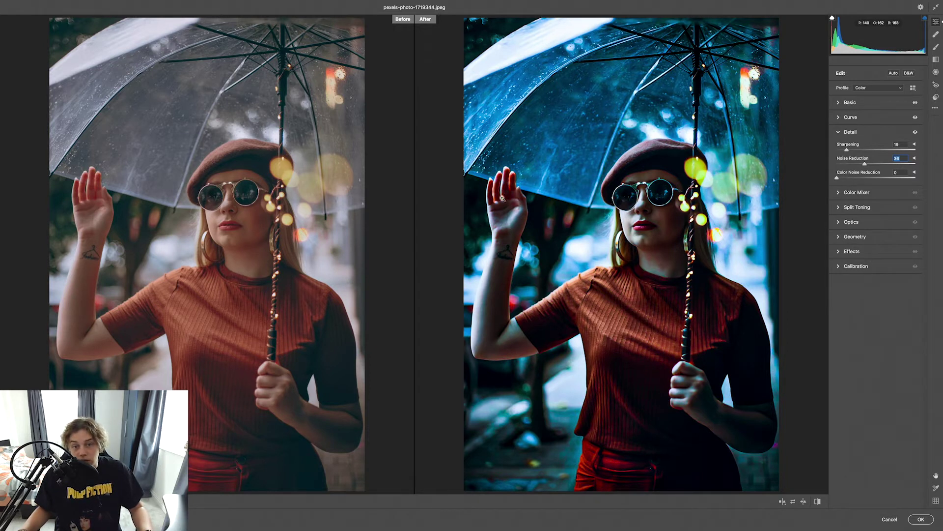
pyautogui.moveTo(883, 166); pyautogui.dragTo(857, 167)
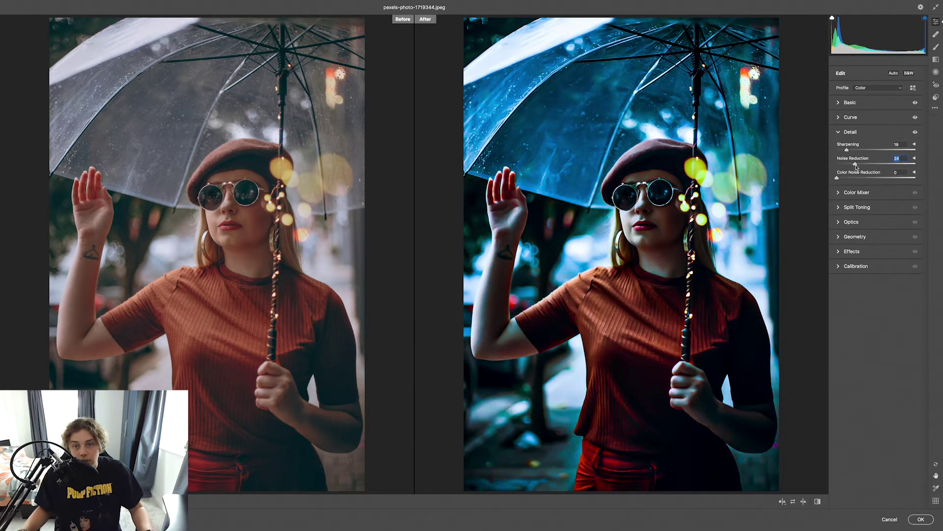
# - Shift the Color Mixer hues to Reds -35, Oranges -27, Blues -30 and Purples -22
pyautogui.click(840, 193)
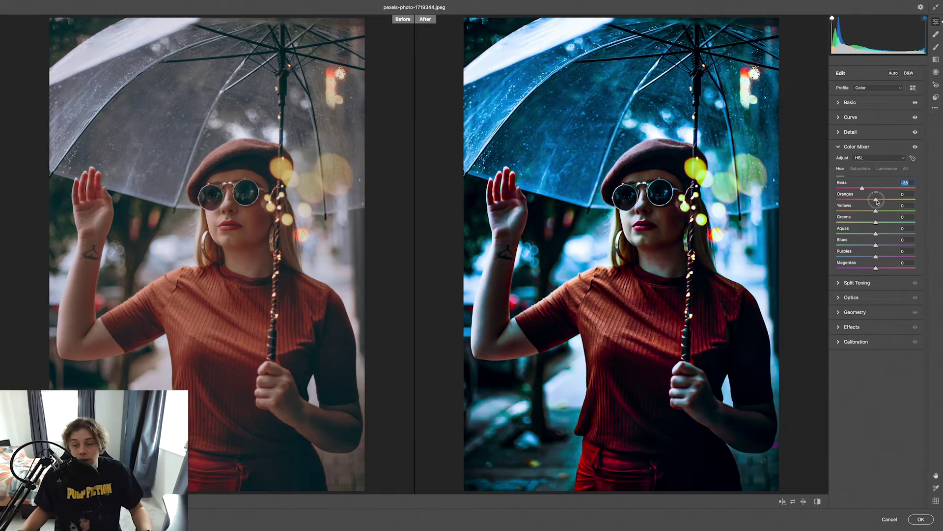
pyautogui.moveTo(878, 201); pyautogui.dragTo(842, 200)
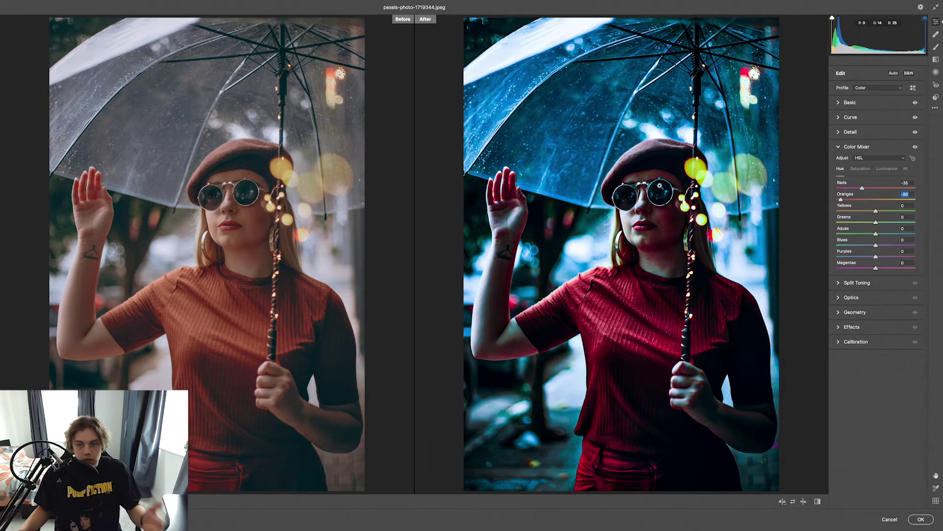
pyautogui.moveTo(841, 200); pyautogui.dragTo(878, 201)
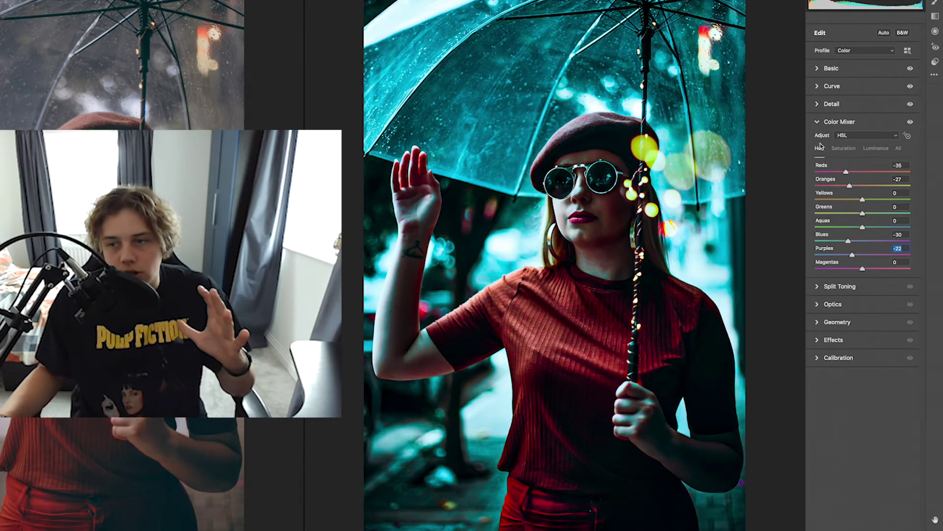
pyautogui.click(818, 123)
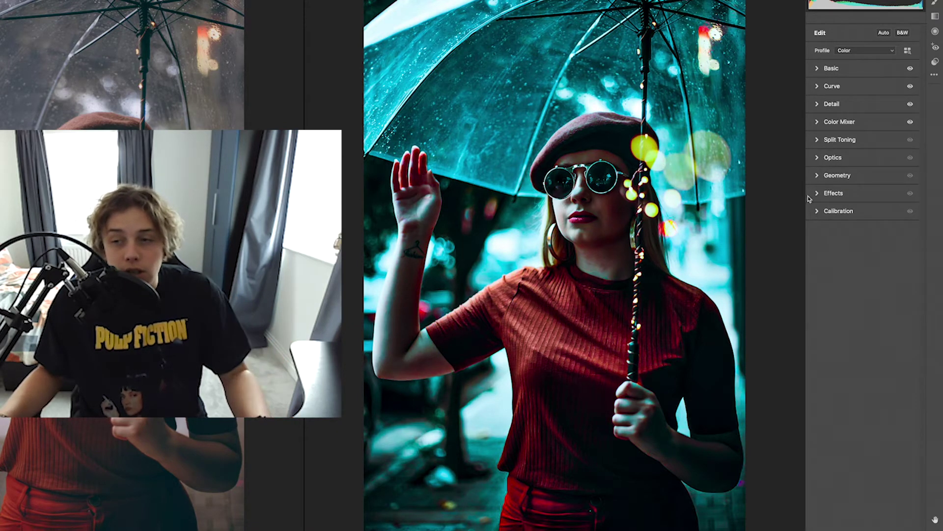
pyautogui.click(818, 157)
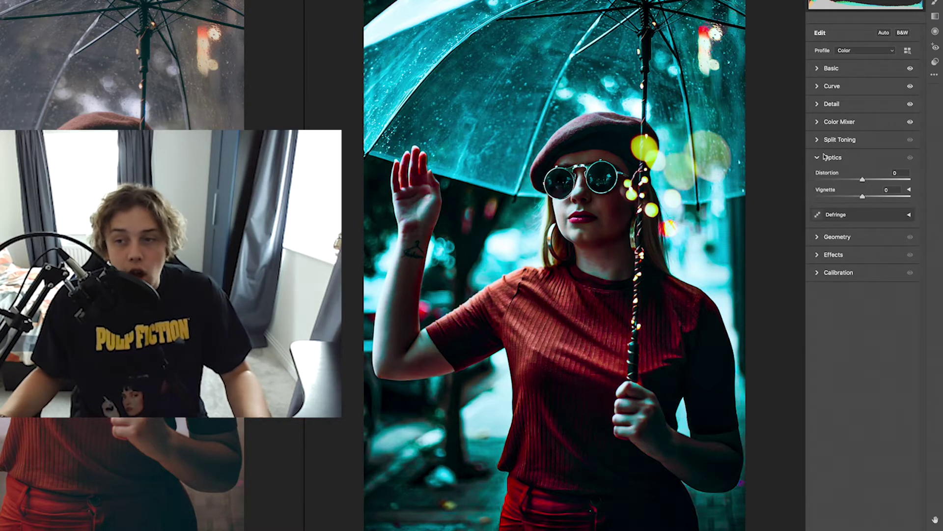
pyautogui.click(818, 158)
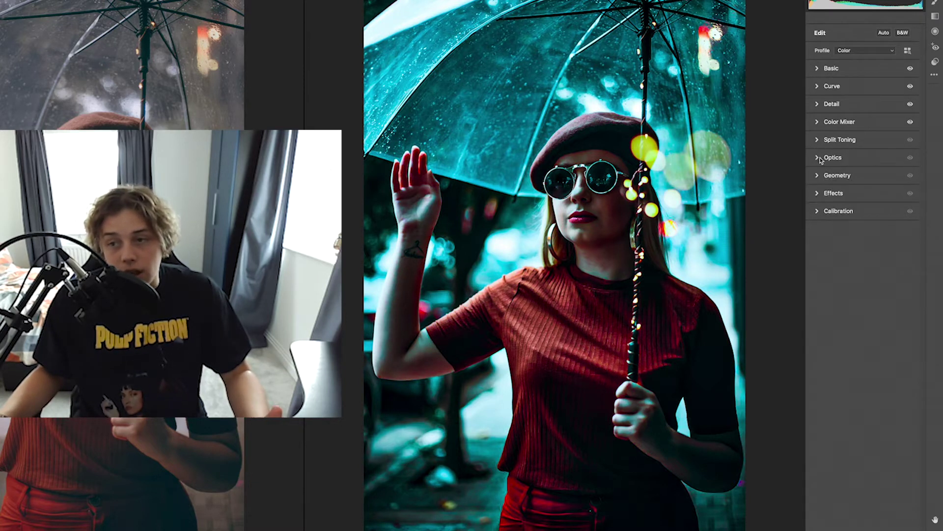
pyautogui.click(817, 177)
pyautogui.click(817, 177)
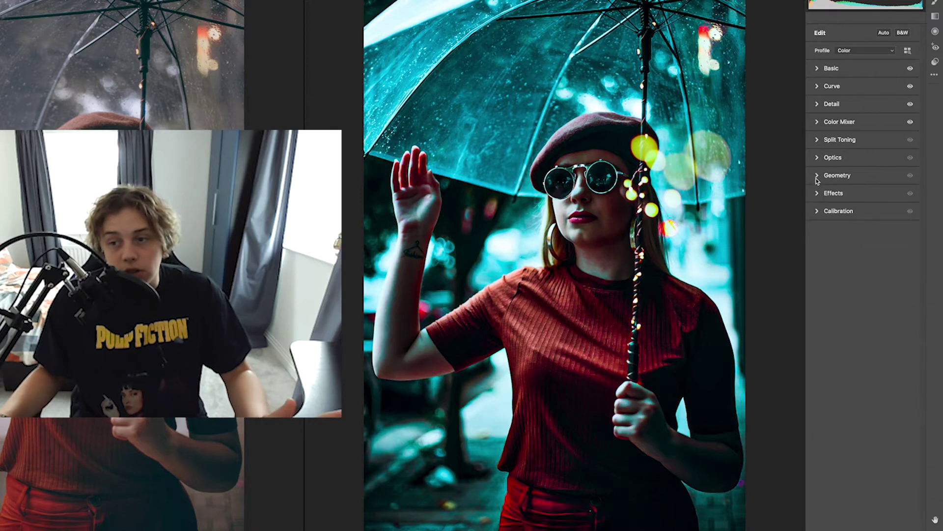
# - Set the portrait's film grain to amount 44, size 21 and roughness 47, and apply Vignetting of -17
pyautogui.click(817, 194)
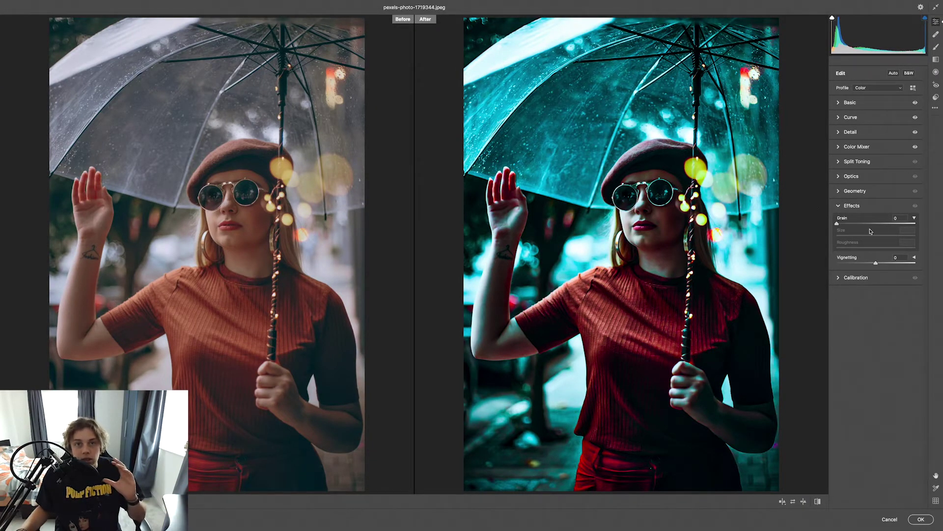
pyautogui.moveTo(842, 225); pyautogui.dragTo(863, 224)
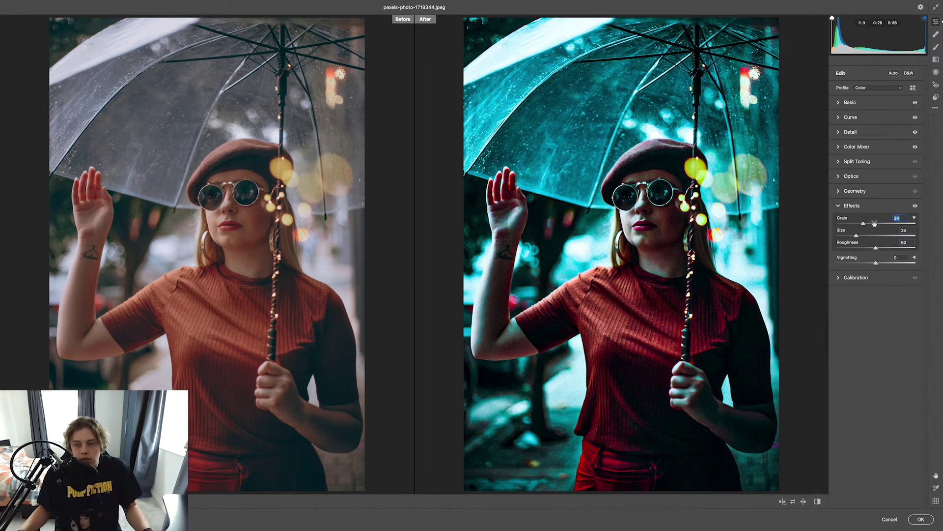
pyautogui.moveTo(867, 238); pyautogui.dragTo(828, 201)
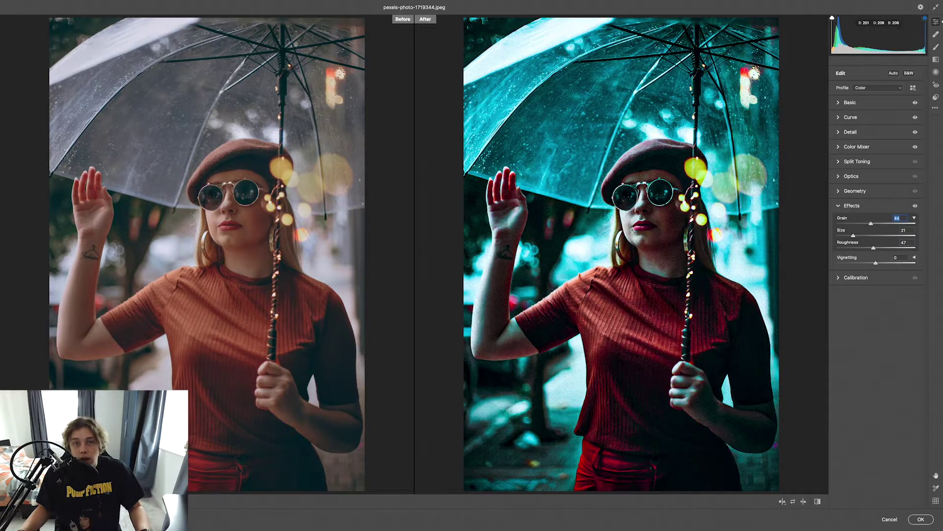
pyautogui.moveTo(834, 262); pyautogui.dragTo(870, 265)
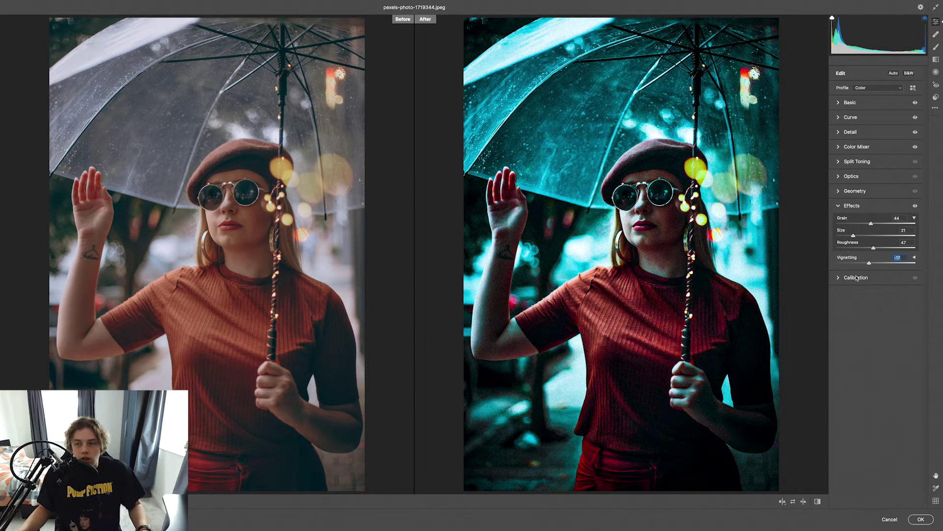
# - Set the calibration's Shadows Tint to +100 and shift the Green Primary and Blue Primary hues
pyautogui.click(840, 279)
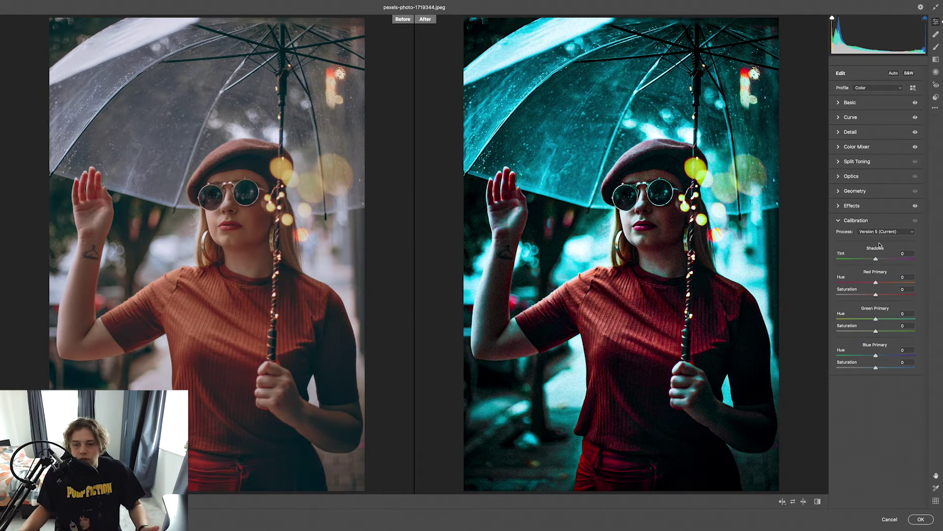
pyautogui.moveTo(876, 258); pyautogui.dragTo(914, 261)
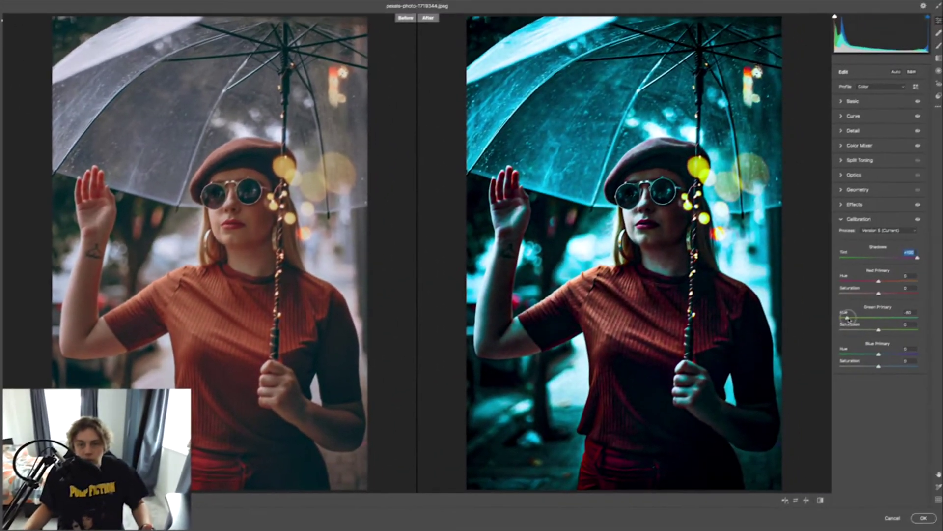
pyautogui.moveTo(847, 318); pyautogui.dragTo(845, 320)
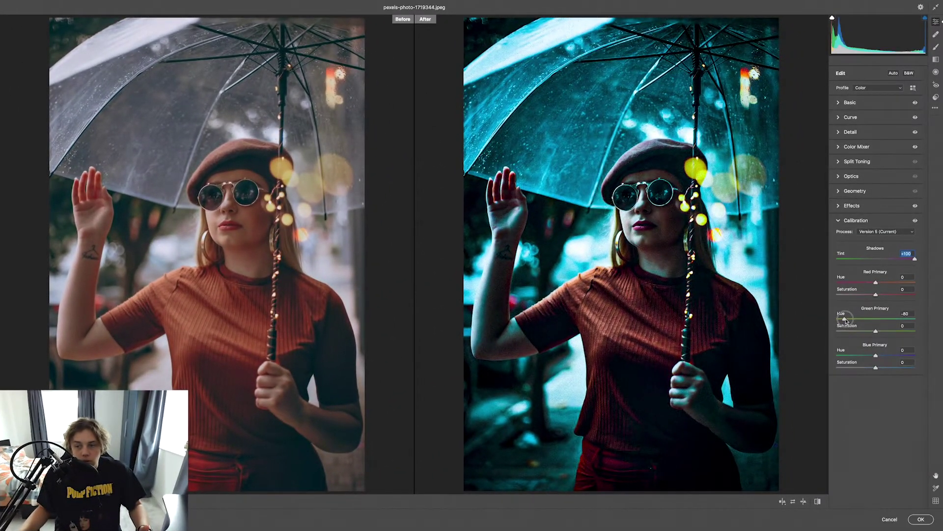
pyautogui.moveTo(846, 319); pyautogui.dragTo(904, 319)
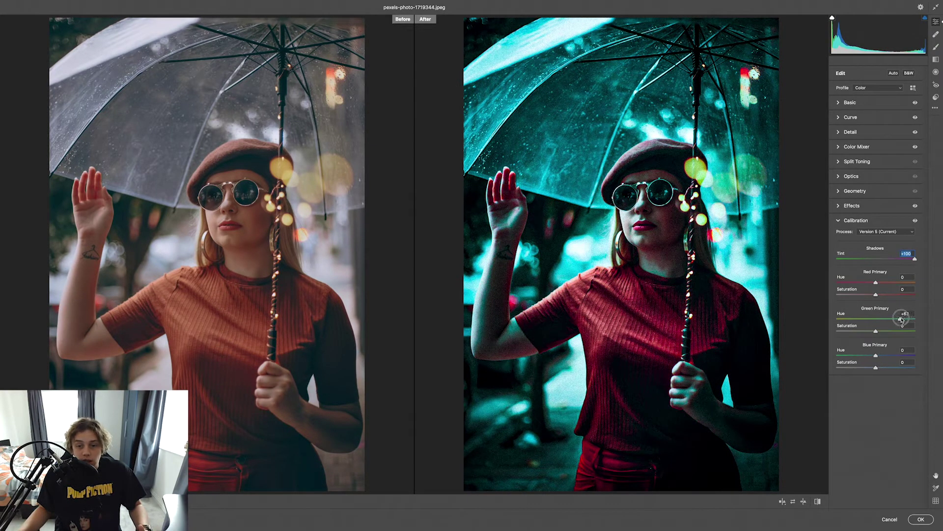
pyautogui.moveTo(876, 355); pyautogui.dragTo(871, 355)
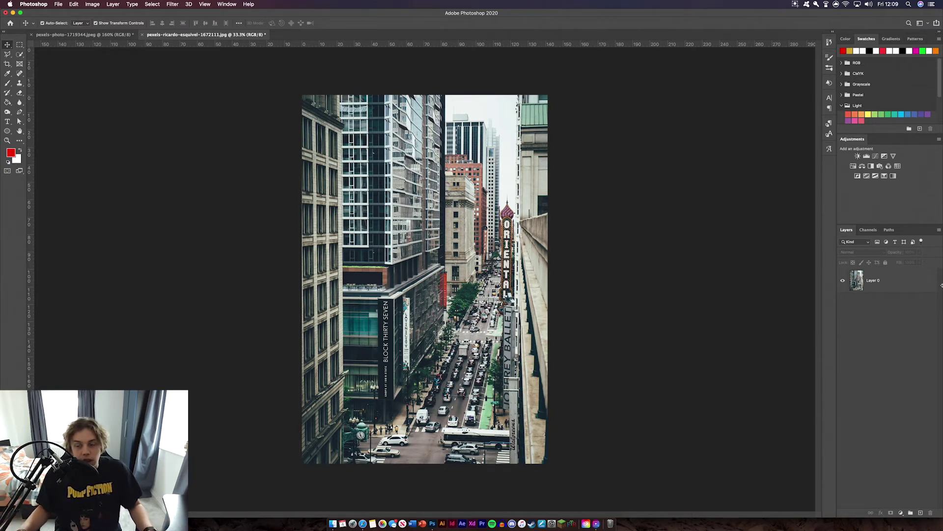
# - Apply the Camera Raw Filter to the city street photo's Layer 0 and show before and after side by side
pyautogui.click(913, 282)
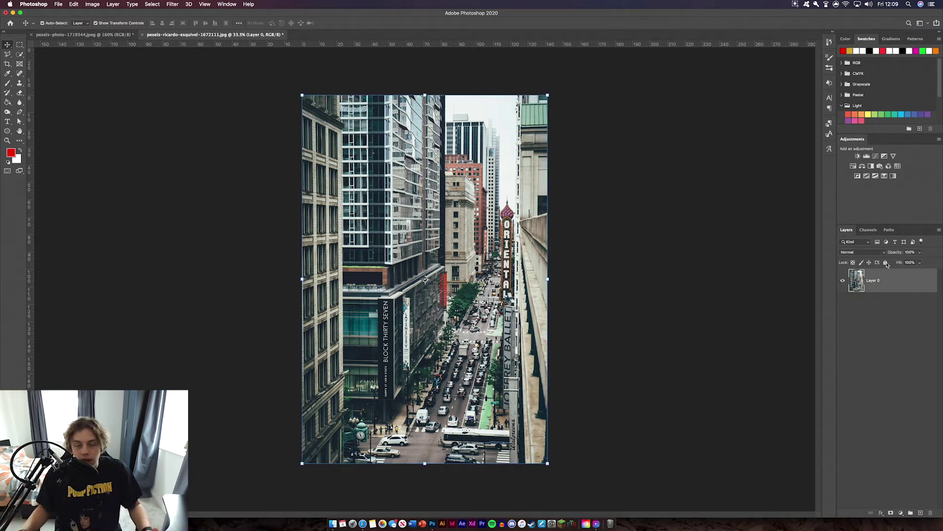
pyautogui.click(172, 4)
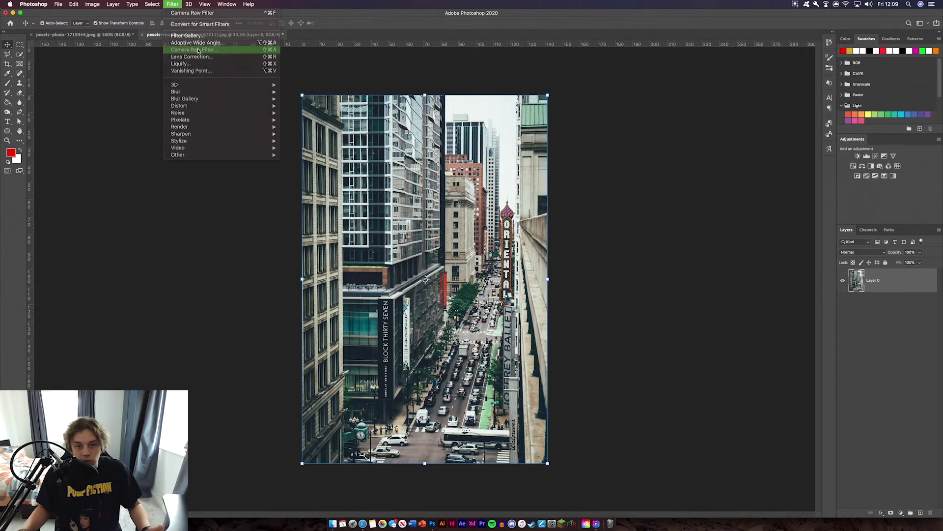
pyautogui.click(620, 212)
pyautogui.press('super+shift+a')
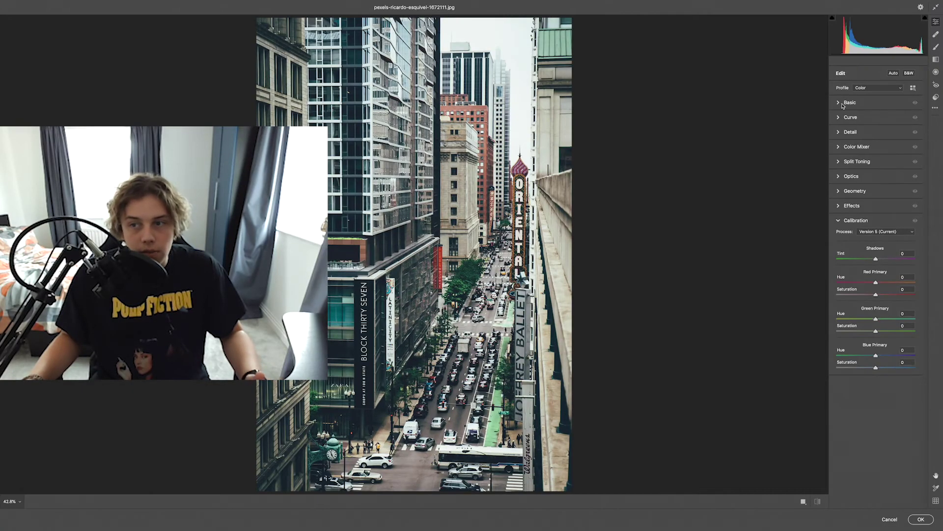
pyautogui.click(804, 501)
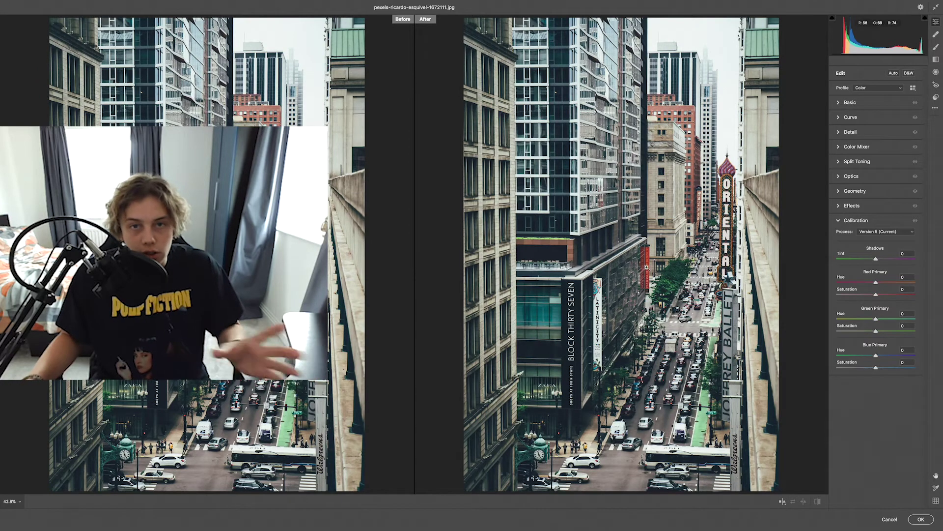
# - Warm and balance the street photo with Temperature +31, Tint +23, Exposure +0.35, Contrast +25 and Highlights -37
pyautogui.click(839, 103)
pyautogui.moveTo(876, 132); pyautogui.dragTo(888, 133)
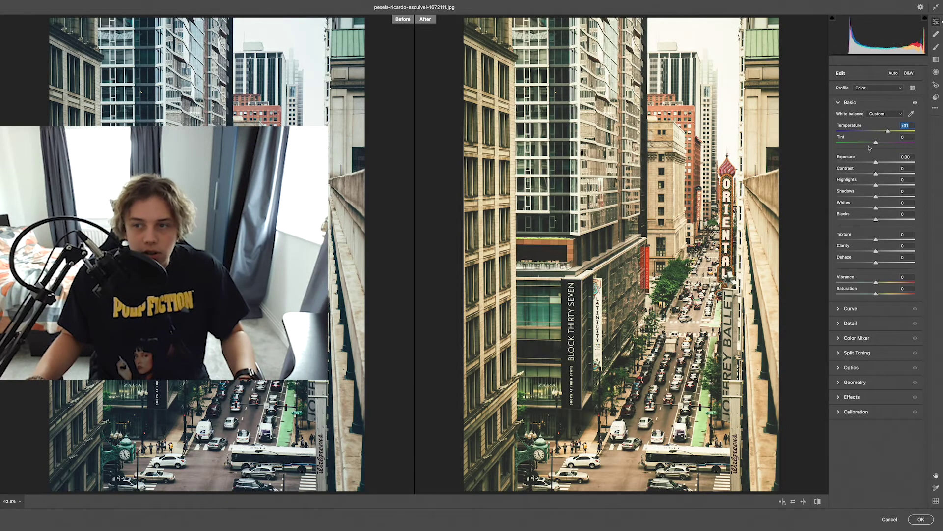
pyautogui.moveTo(875, 144); pyautogui.dragTo(882, 164)
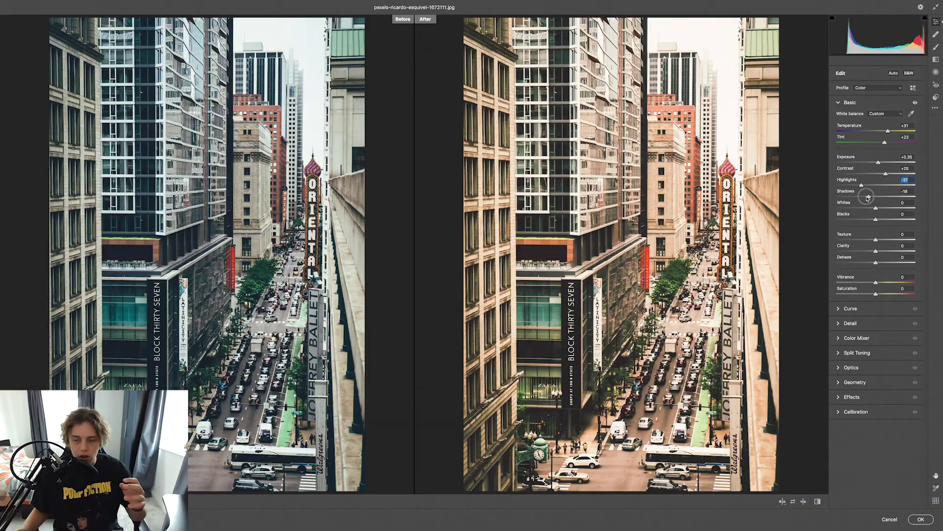
# - Darken the street photo's tones with Shadows -39, Whites -45 and Blacks -54
pyautogui.moveTo(868, 197); pyautogui.dragTo(862, 198)
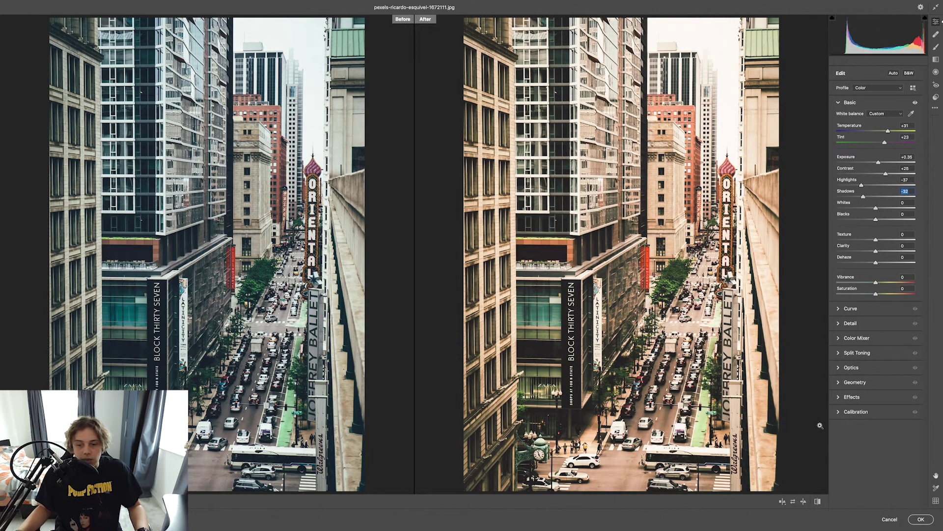
pyautogui.moveTo(864, 198); pyautogui.dragTo(893, 207)
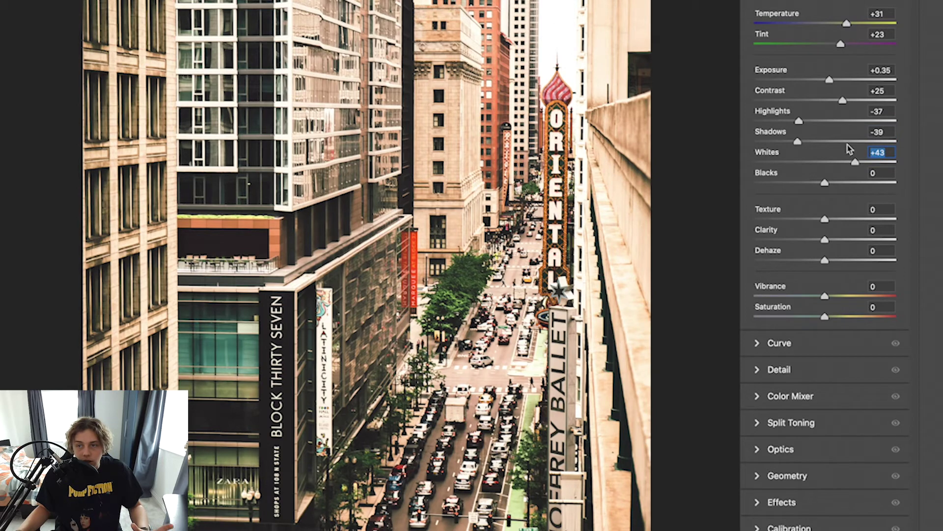
pyautogui.moveTo(854, 164); pyautogui.dragTo(798, 164)
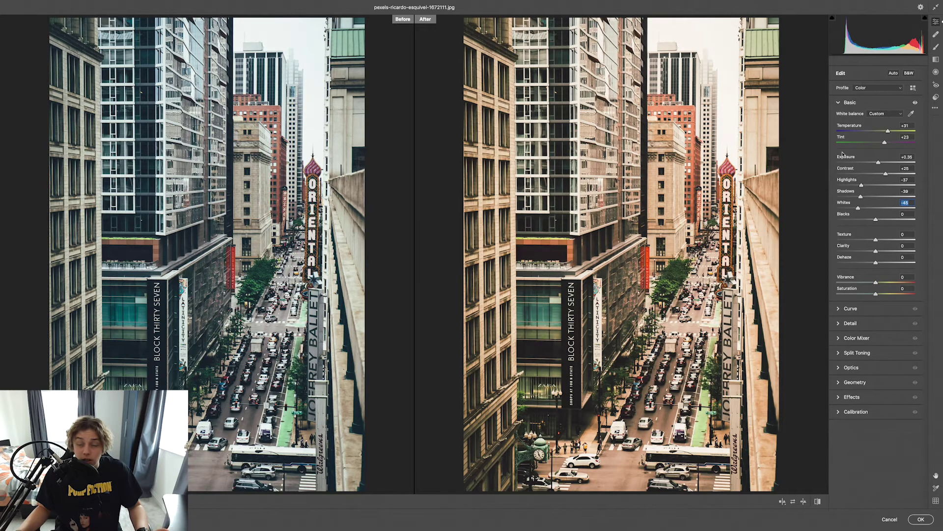
pyautogui.moveTo(876, 219); pyautogui.dragTo(853, 224)
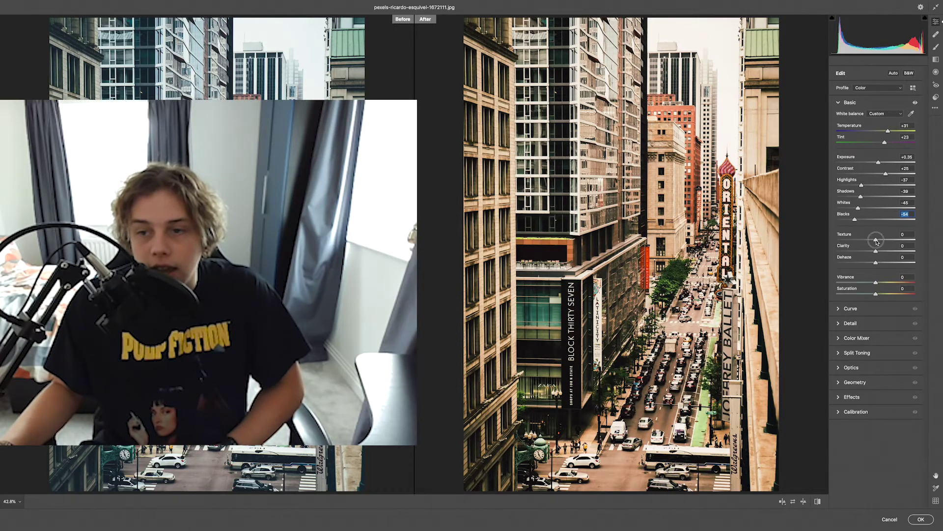
# - Strengthen detail and colour with Texture +66, Clarity +40, Vibrance +19 and Saturation +21
pyautogui.moveTo(876, 241); pyautogui.dragTo(899, 240)
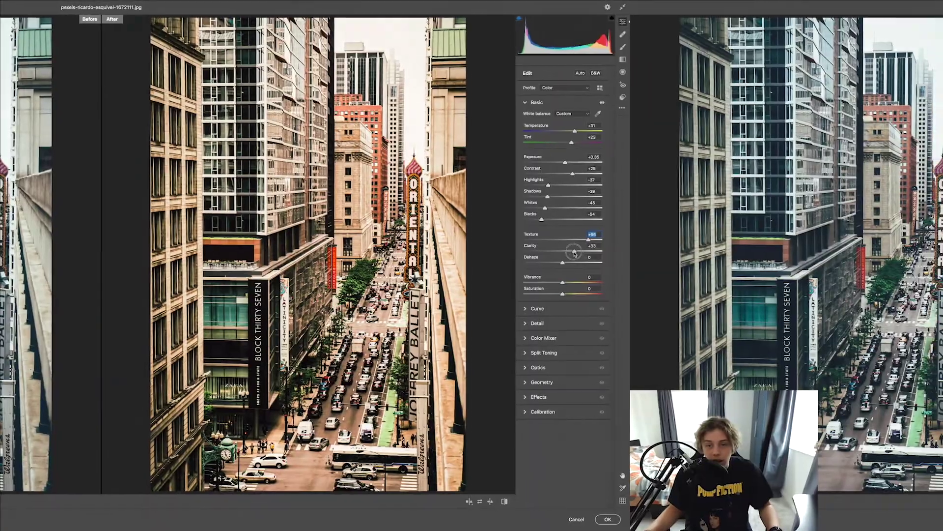
pyautogui.moveTo(876, 252)
pyautogui.mouseDown()
pyautogui.moveTo(860, 254)
pyautogui.moveTo(886, 254)
pyautogui.moveTo(839, 252)
pyautogui.moveTo(879, 254)
pyautogui.mouseUp()
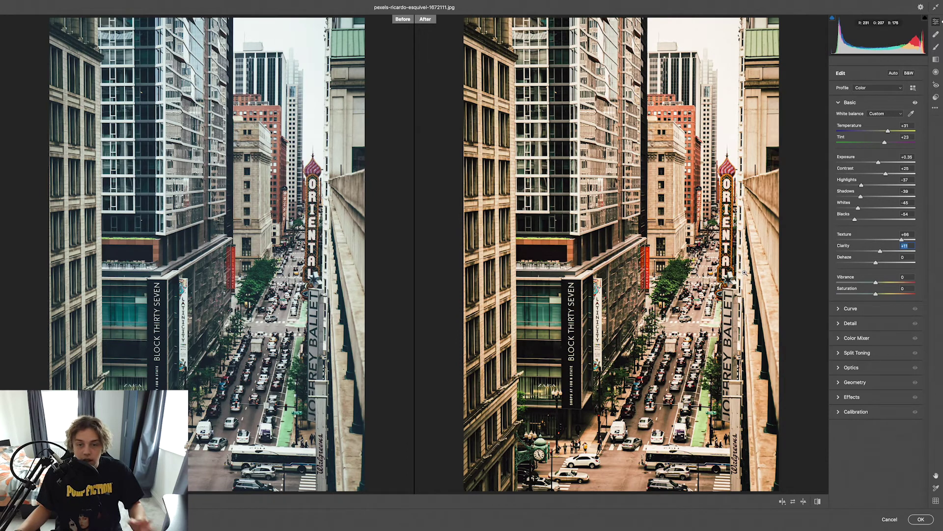
pyautogui.write('40')
pyautogui.press('Return')
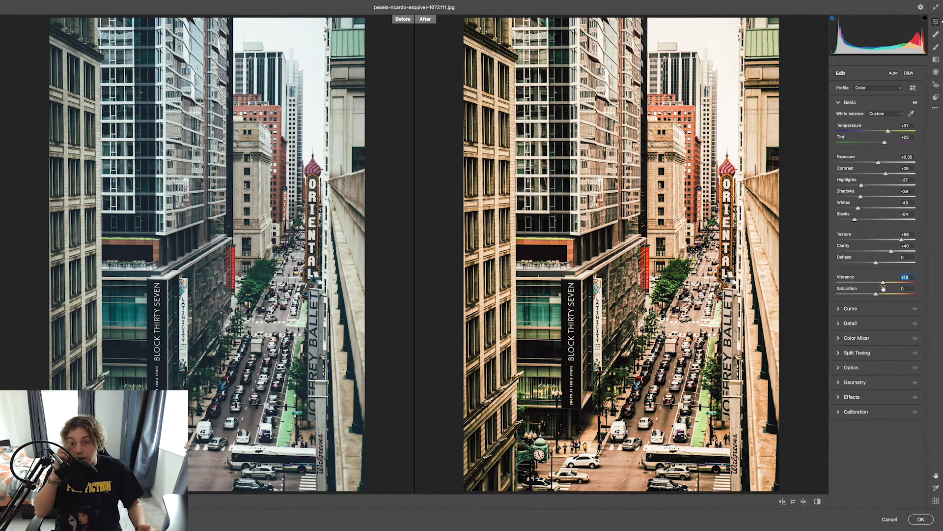
pyautogui.click(884, 293)
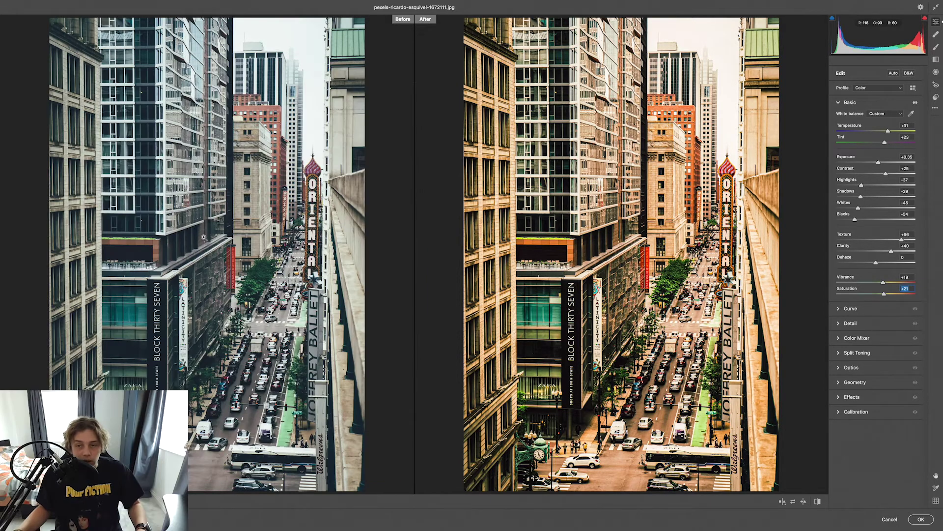
# - Shape an S-curve on the combined point curve, lowering the shadows and lifting the highlights to input 209, output 224
pyautogui.click(842, 309)
pyautogui.moveTo(857, 198); pyautogui.dragTo(857, 203)
pyautogui.moveTo(904, 152); pyautogui.dragTo(904, 151)
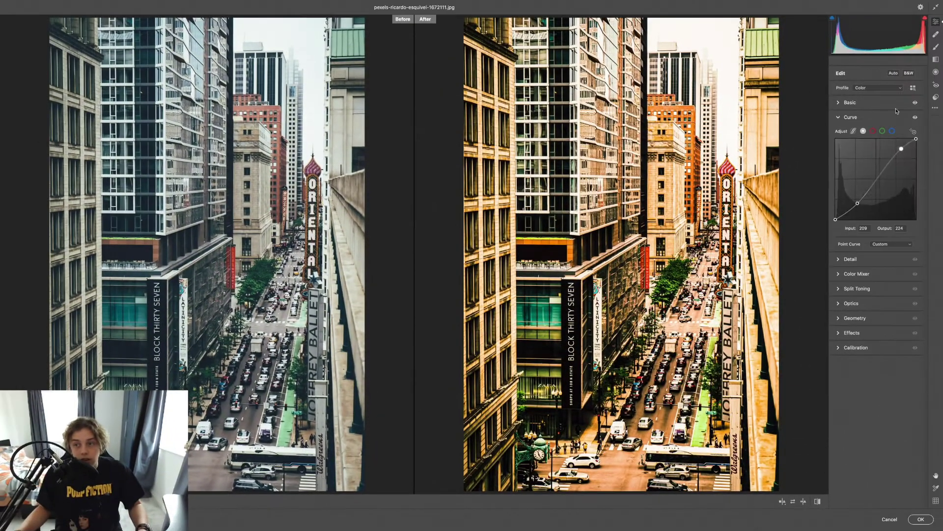
# - Lift the red channel's curve slightly, with the shadow point at input 42, output 51 and a second point near the highlights
pyautogui.click(873, 131)
pyautogui.moveTo(849, 205); pyautogui.dragTo(848, 203)
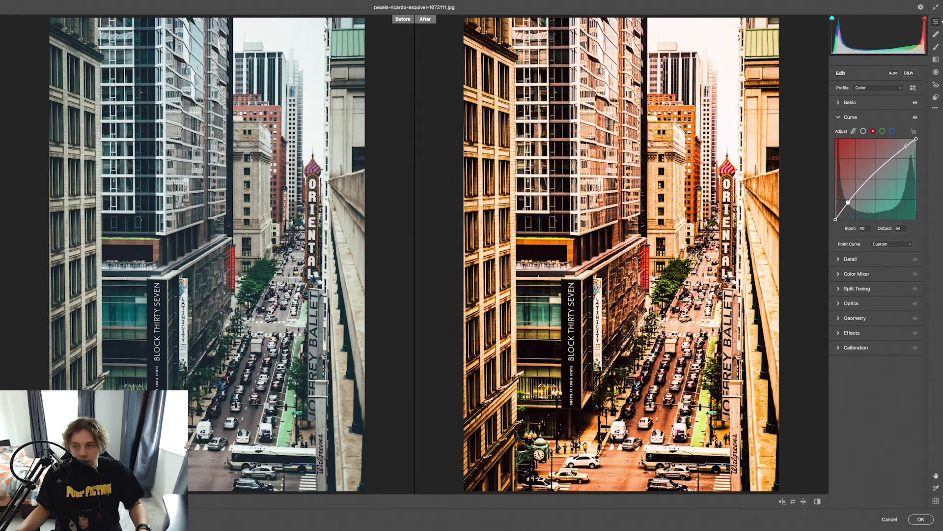
pyautogui.moveTo(907, 146); pyautogui.dragTo(907, 149)
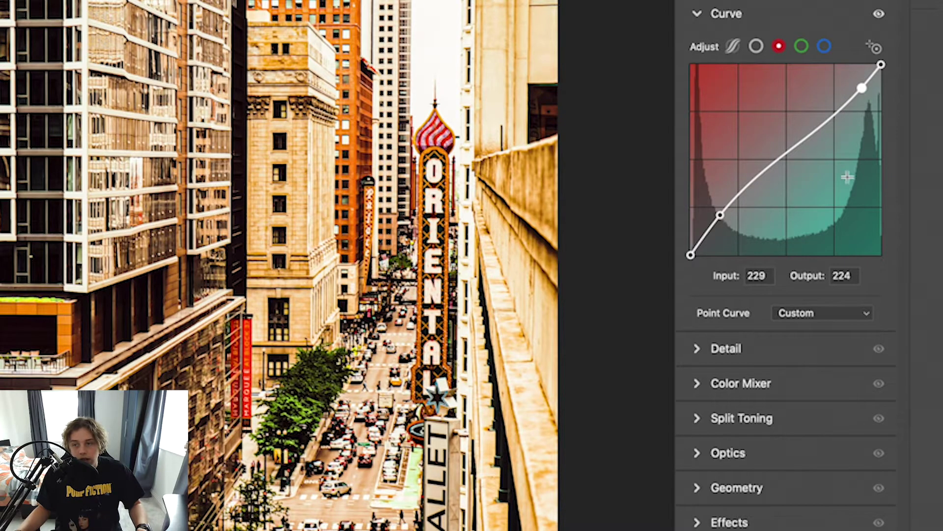
pyautogui.moveTo(720, 215); pyautogui.dragTo(714, 210)
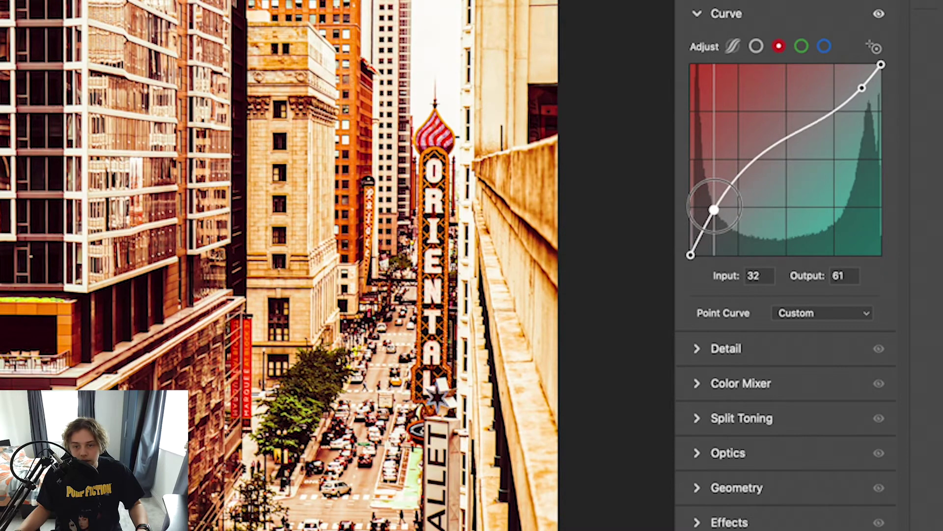
pyautogui.moveTo(862, 88); pyautogui.dragTo(860, 82)
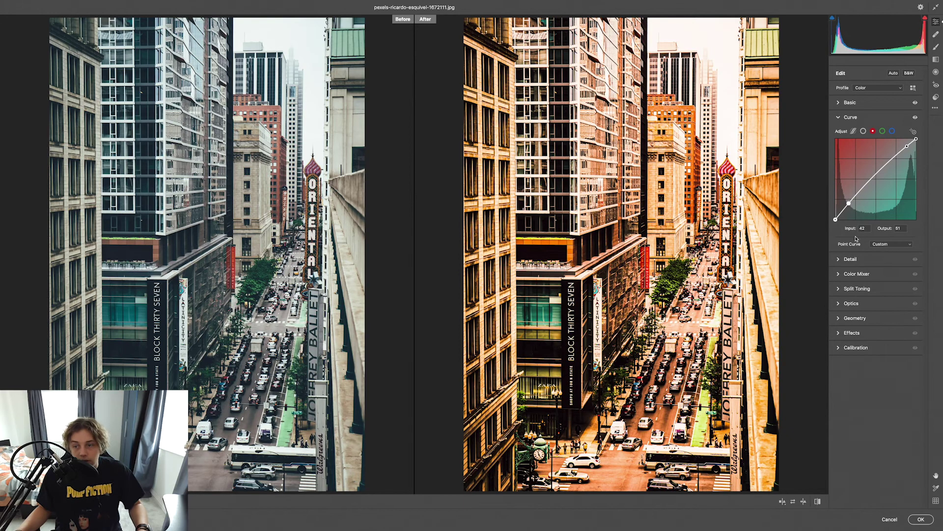
# - Set Sharpening to 52 and shift the Color Mixer hues to Reds -4, Oranges +21 and Yellows -38, adjusting Purples too
pyautogui.click(850, 259)
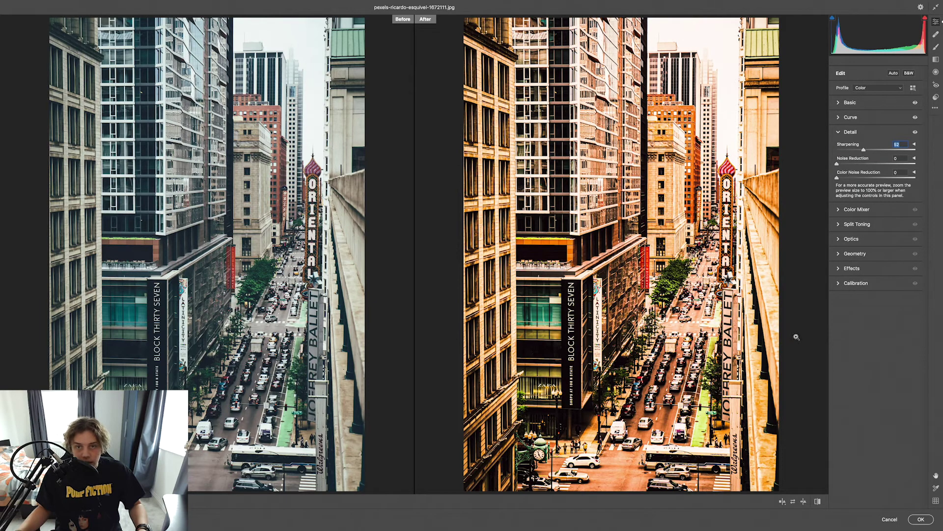
pyautogui.click(853, 209)
pyautogui.moveTo(861, 191)
pyautogui.mouseDown()
pyautogui.moveTo(850, 187)
pyautogui.moveTo(875, 192)
pyautogui.moveTo(869, 209)
pyautogui.moveTo(835, 180)
pyautogui.moveTo(877, 183)
pyautogui.moveTo(857, 181)
pyautogui.moveTo(866, 182)
pyautogui.mouseUp()
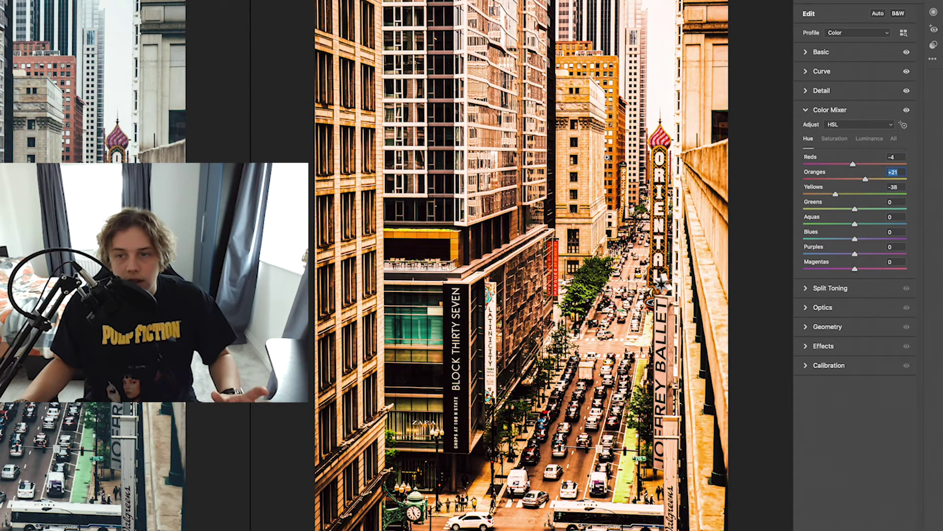
pyautogui.moveTo(855, 254)
pyautogui.mouseDown()
pyautogui.moveTo(838, 250)
pyautogui.moveTo(879, 251)
pyautogui.moveTo(857, 251)
pyautogui.mouseUp()
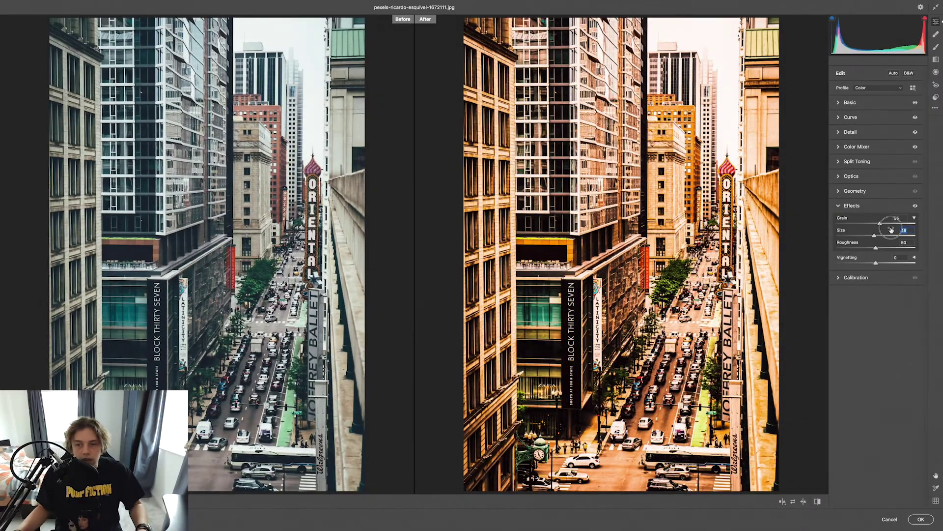
# - Add film grain of amount 64 and size 24 to the street photo, and apply Vignetting of -28
pyautogui.moveTo(886, 224); pyautogui.dragTo(882, 225)
pyautogui.moveTo(875, 236); pyautogui.dragTo(852, 236)
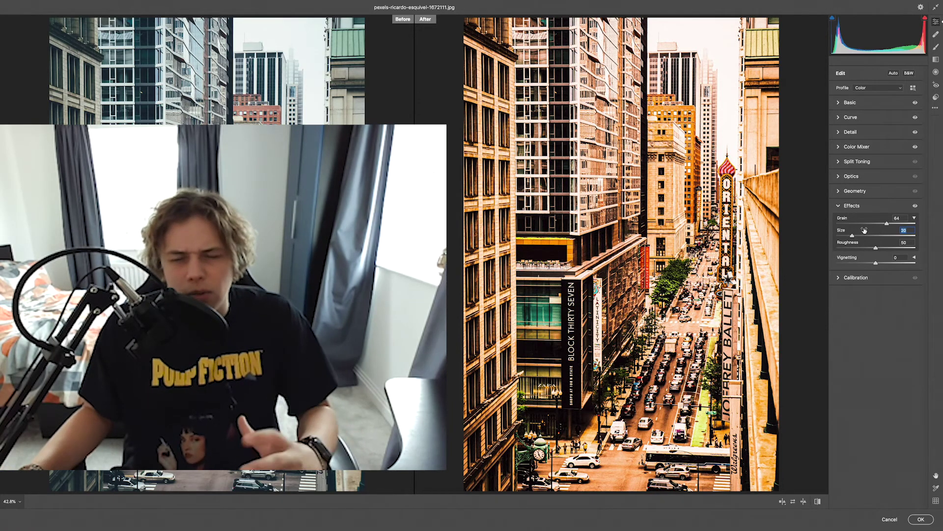
pyautogui.moveTo(855, 236); pyautogui.dragTo(857, 236)
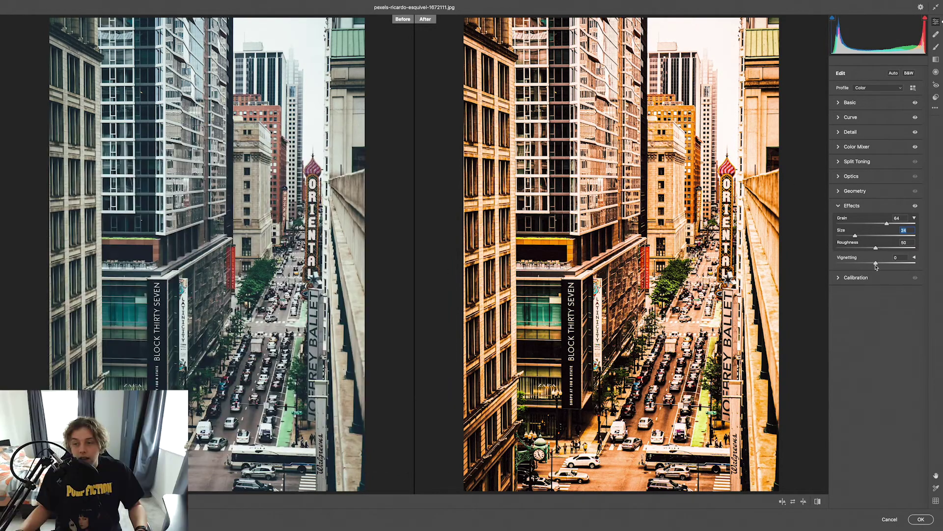
pyautogui.moveTo(876, 263)
pyautogui.mouseDown()
pyautogui.moveTo(889, 264)
pyautogui.moveTo(869, 265)
pyautogui.mouseUp()
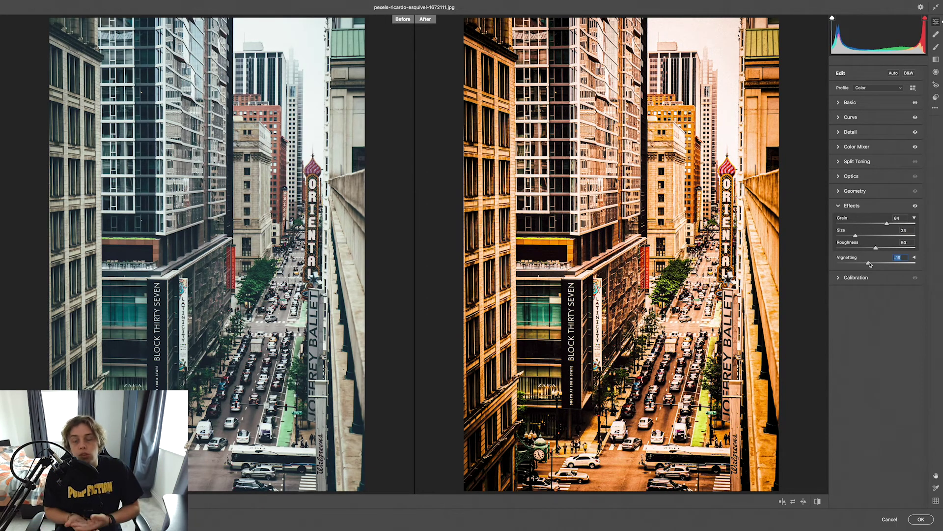
pyautogui.moveTo(870, 265); pyautogui.dragTo(866, 265)
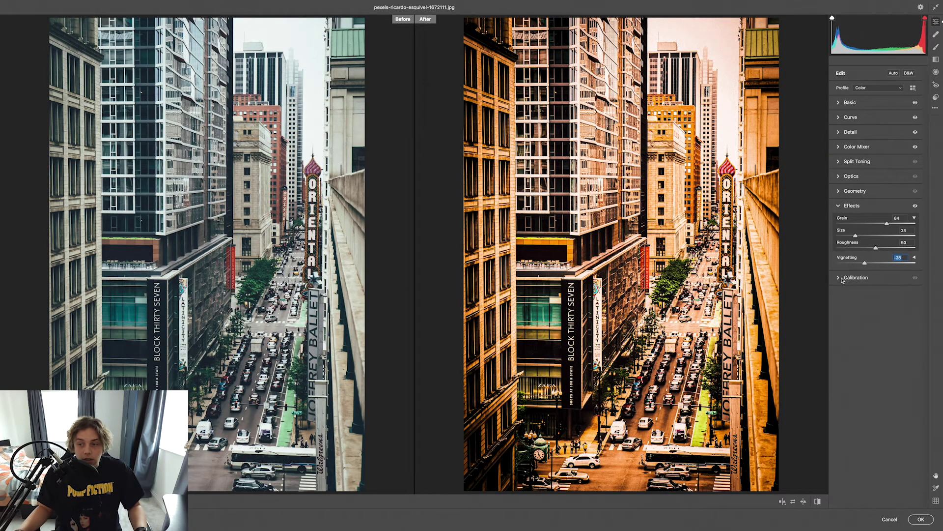
# - Set the Calibration shadows tint to -29, Green Primary hue to +23, and Blue Primary hue to +23 with saturation +33
pyautogui.click(842, 279)
pyautogui.moveTo(875, 262)
pyautogui.mouseDown()
pyautogui.moveTo(855, 261)
pyautogui.moveTo(895, 260)
pyautogui.moveTo(864, 263)
pyautogui.mouseUp()
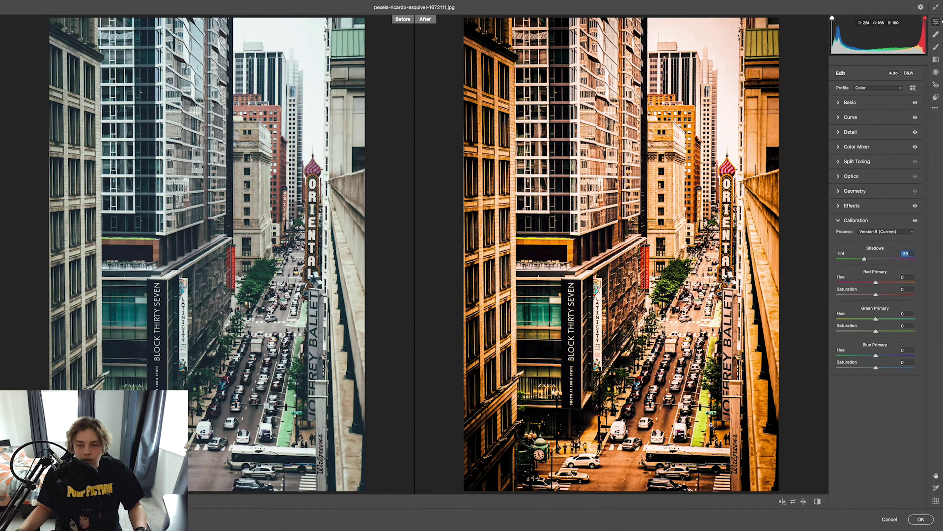
pyautogui.moveTo(878, 319); pyautogui.dragTo(884, 320)
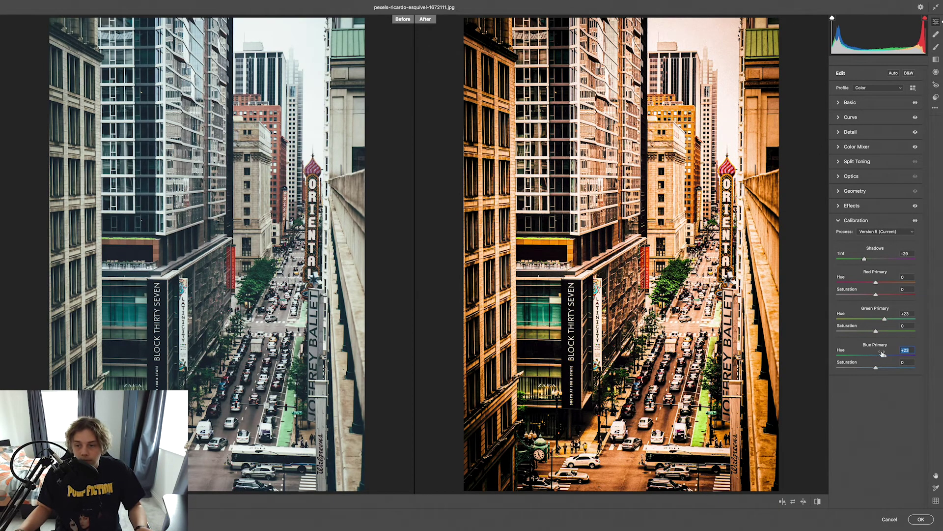
pyautogui.moveTo(876, 369); pyautogui.dragTo(890, 369)
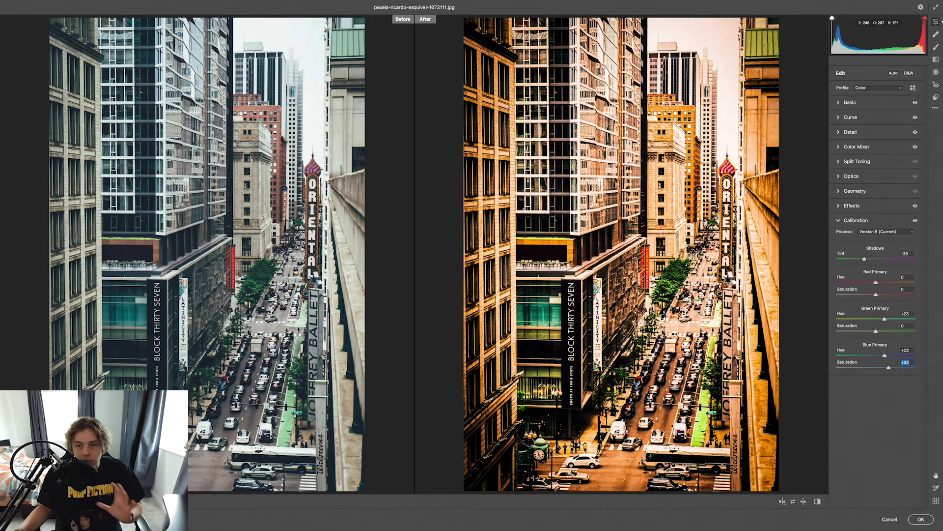
# - Set the Red Primary calibration to hue -36 and saturation +39, and apply the Camera Raw grade to the street photo
pyautogui.moveTo(878, 283)
pyautogui.mouseDown()
pyautogui.moveTo(860, 283)
pyautogui.moveTo(891, 294)
pyautogui.moveTo(863, 284)
pyautogui.mouseUp()
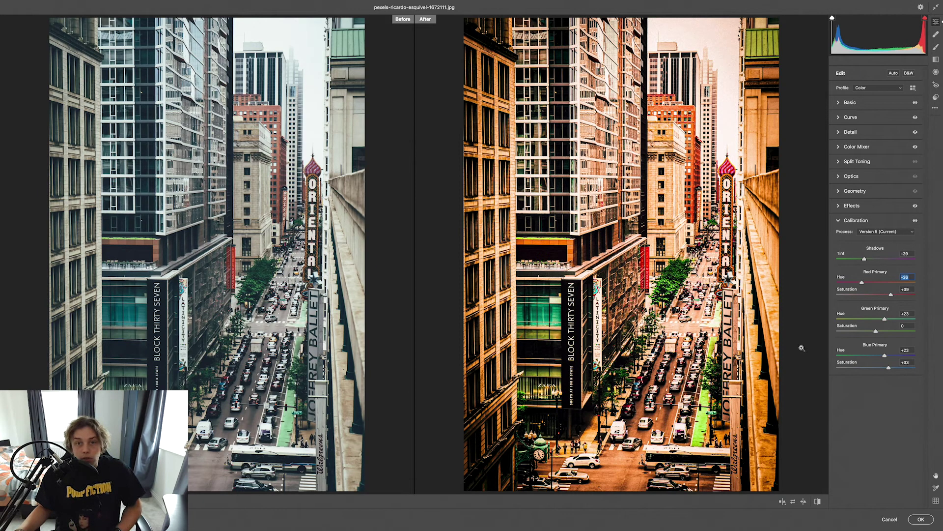
pyautogui.click(839, 220)
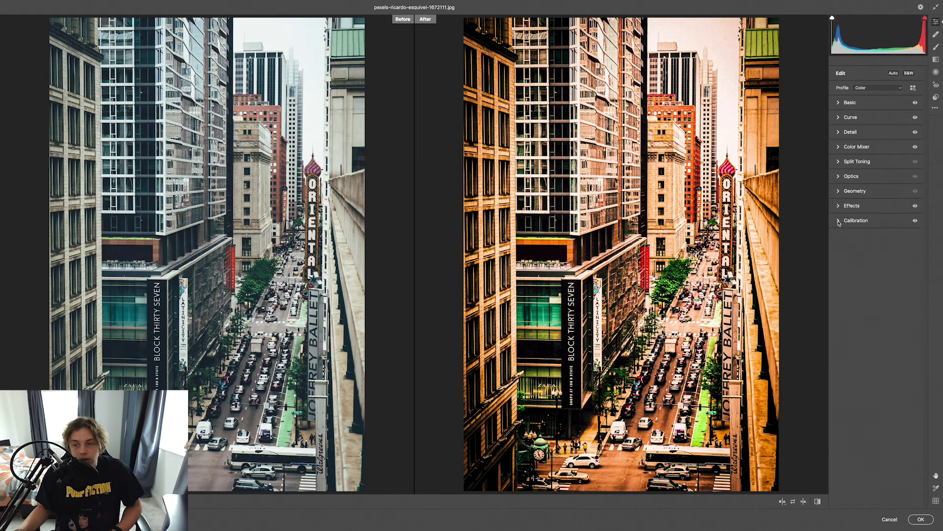
pyautogui.click(926, 519)
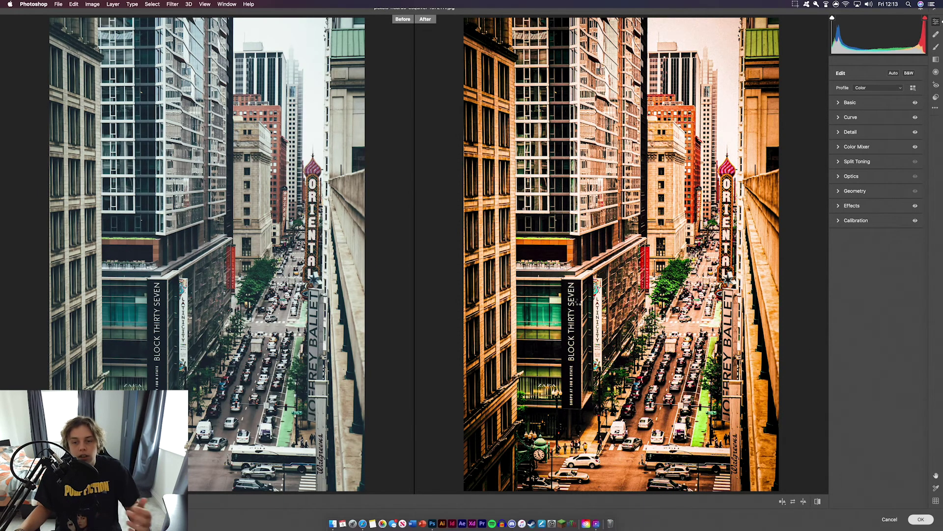